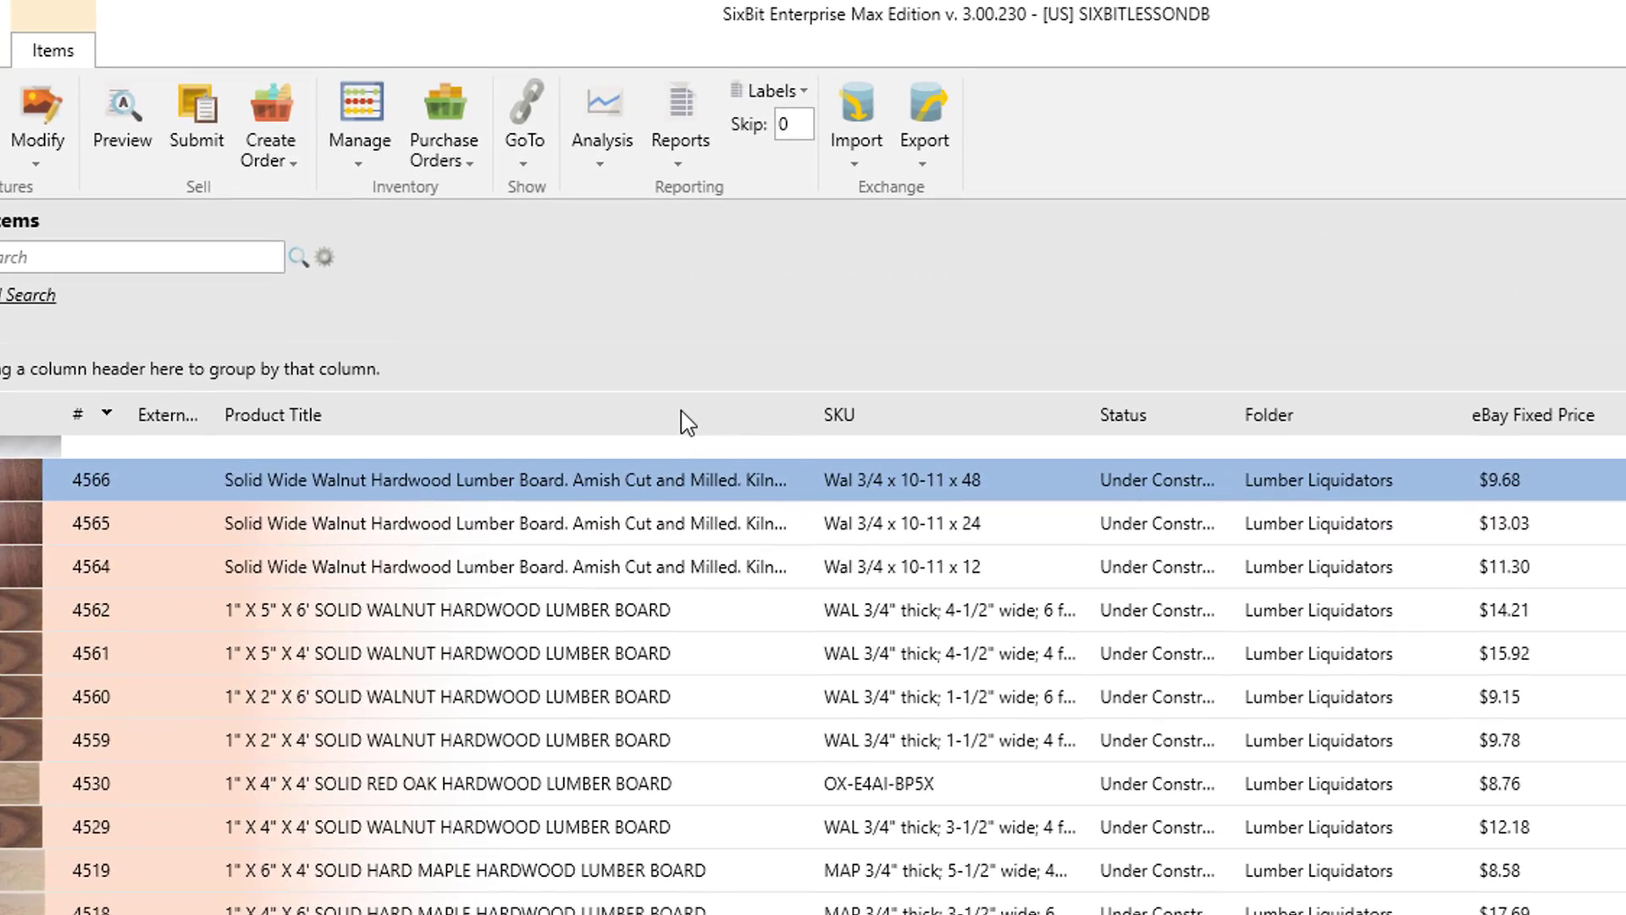
# Hide the Folder column in the items grid and show it again.
pyautogui.rightClick(682, 413)
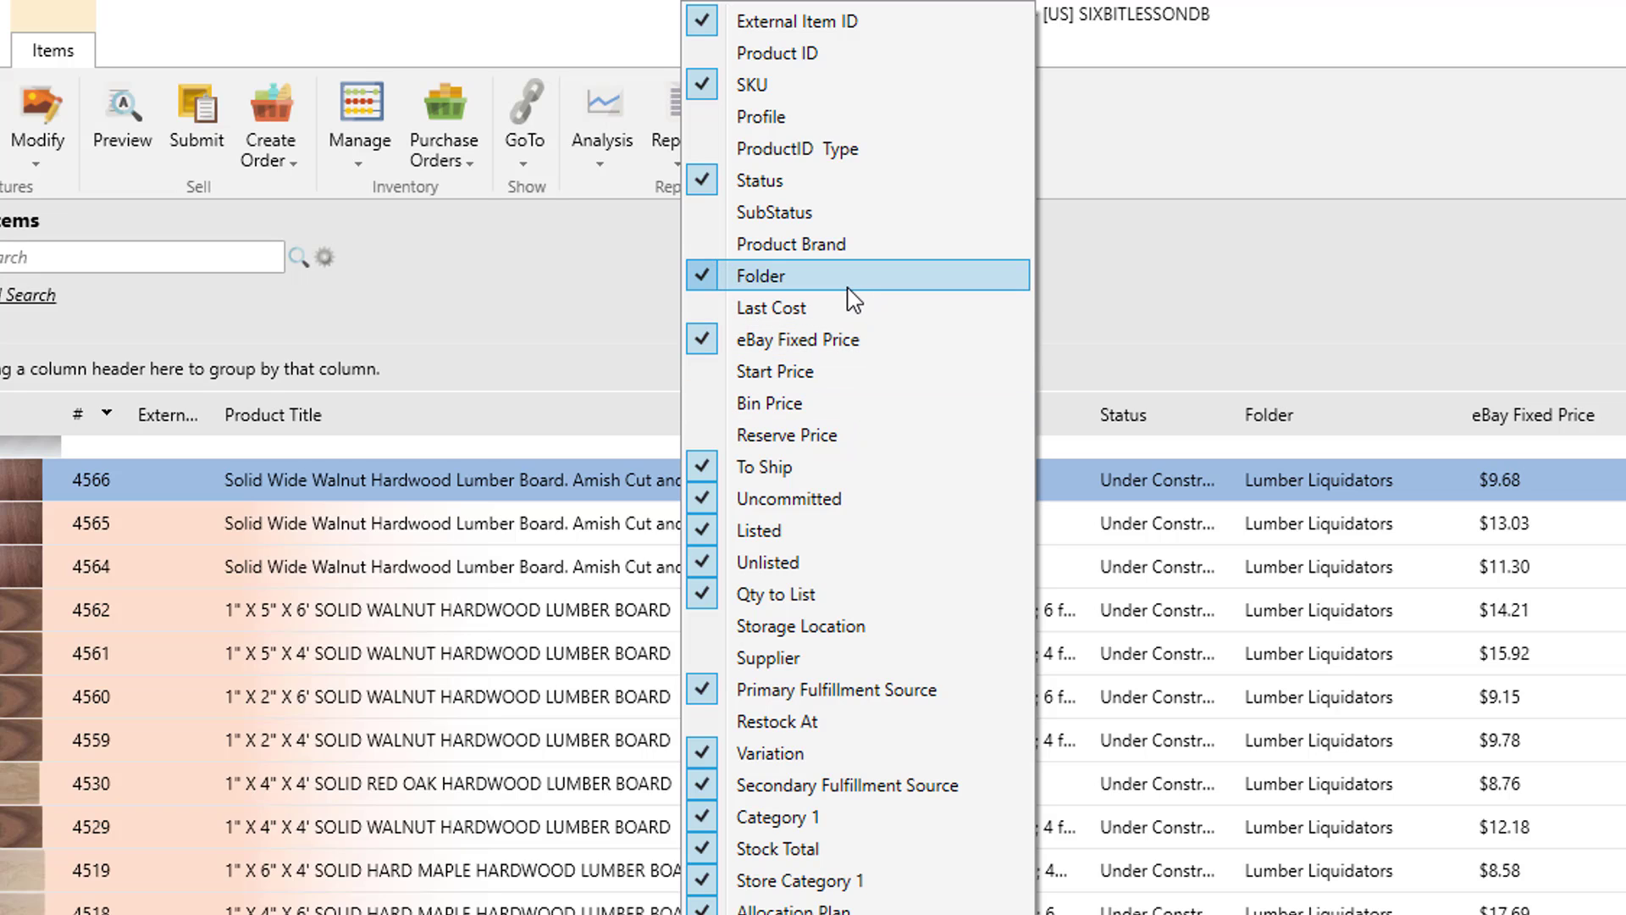
pyautogui.click(703, 285)
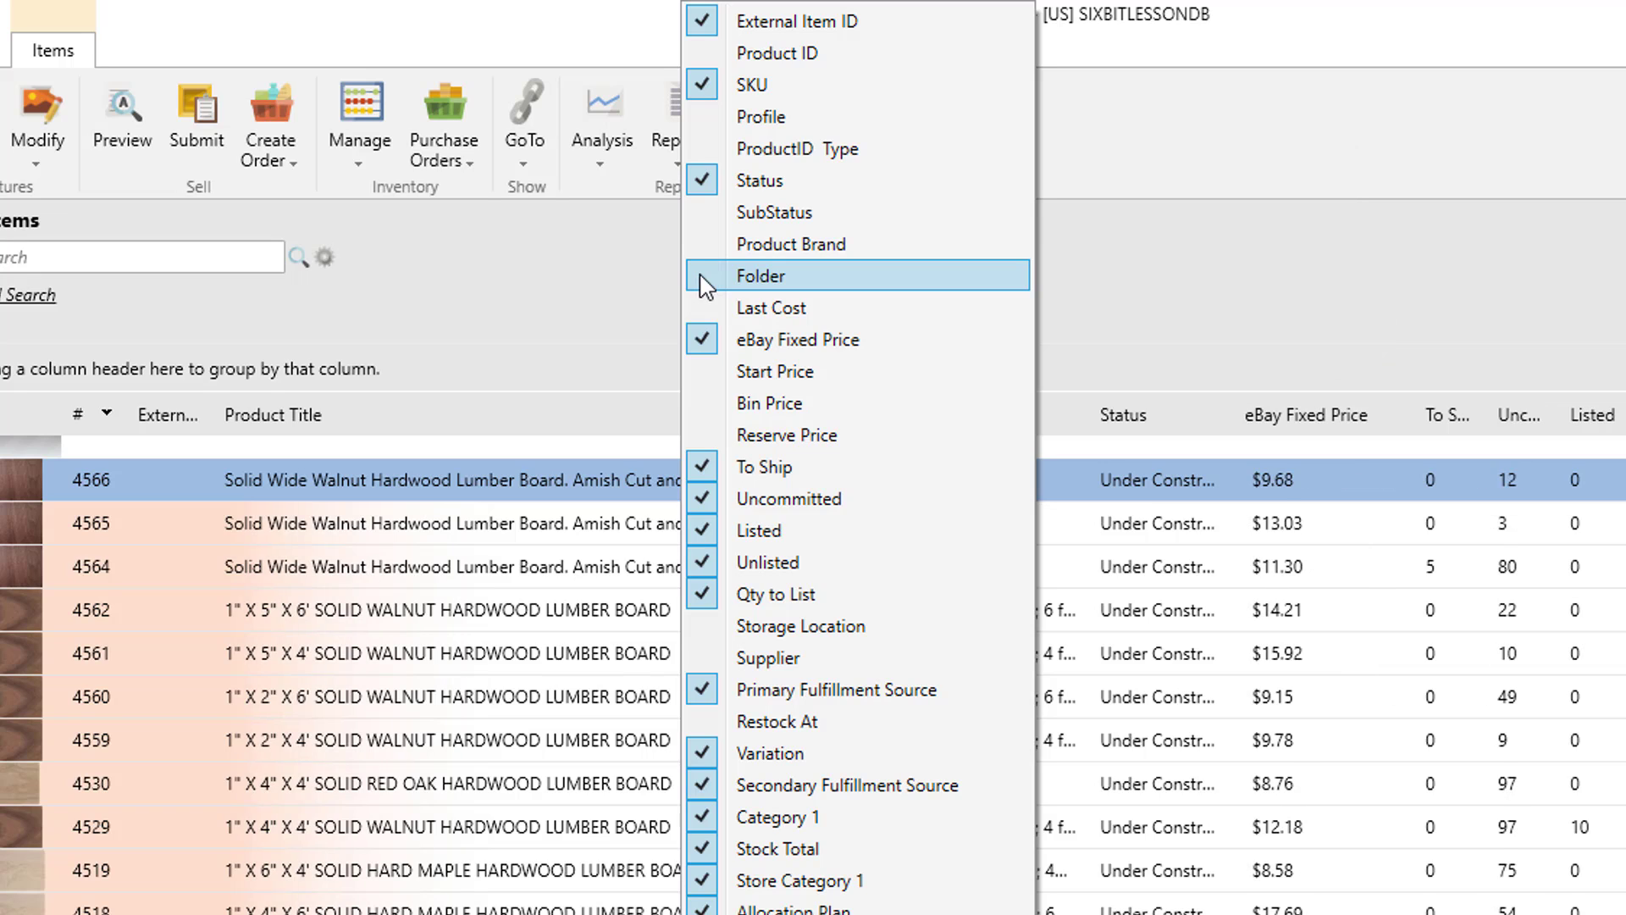
pyautogui.click(703, 280)
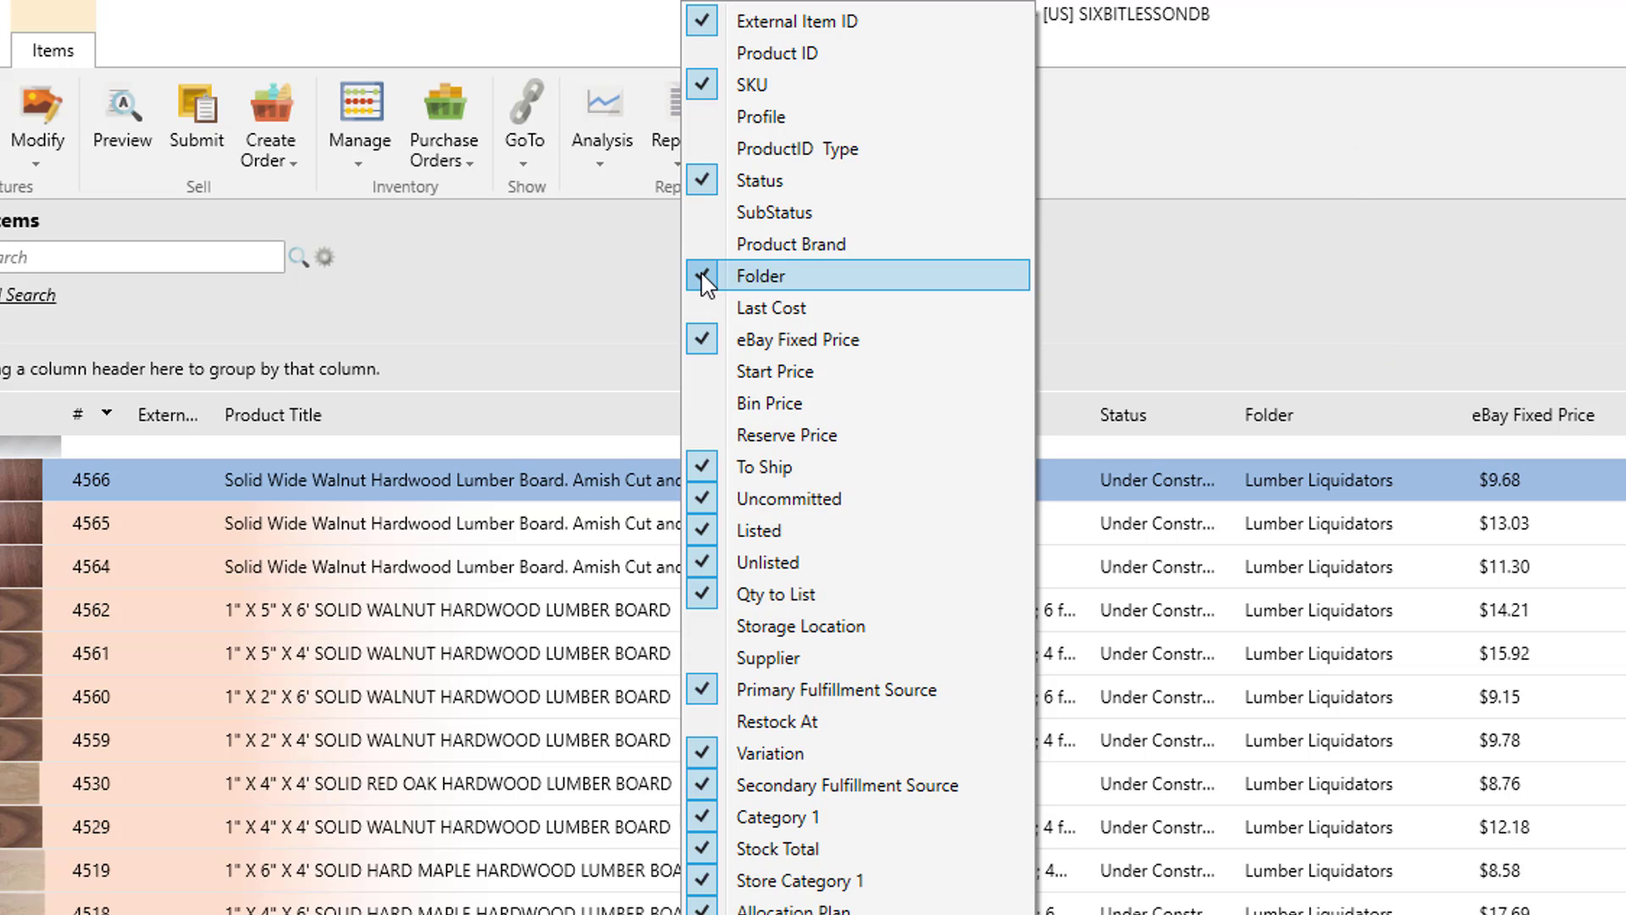
pyautogui.click(634, 307)
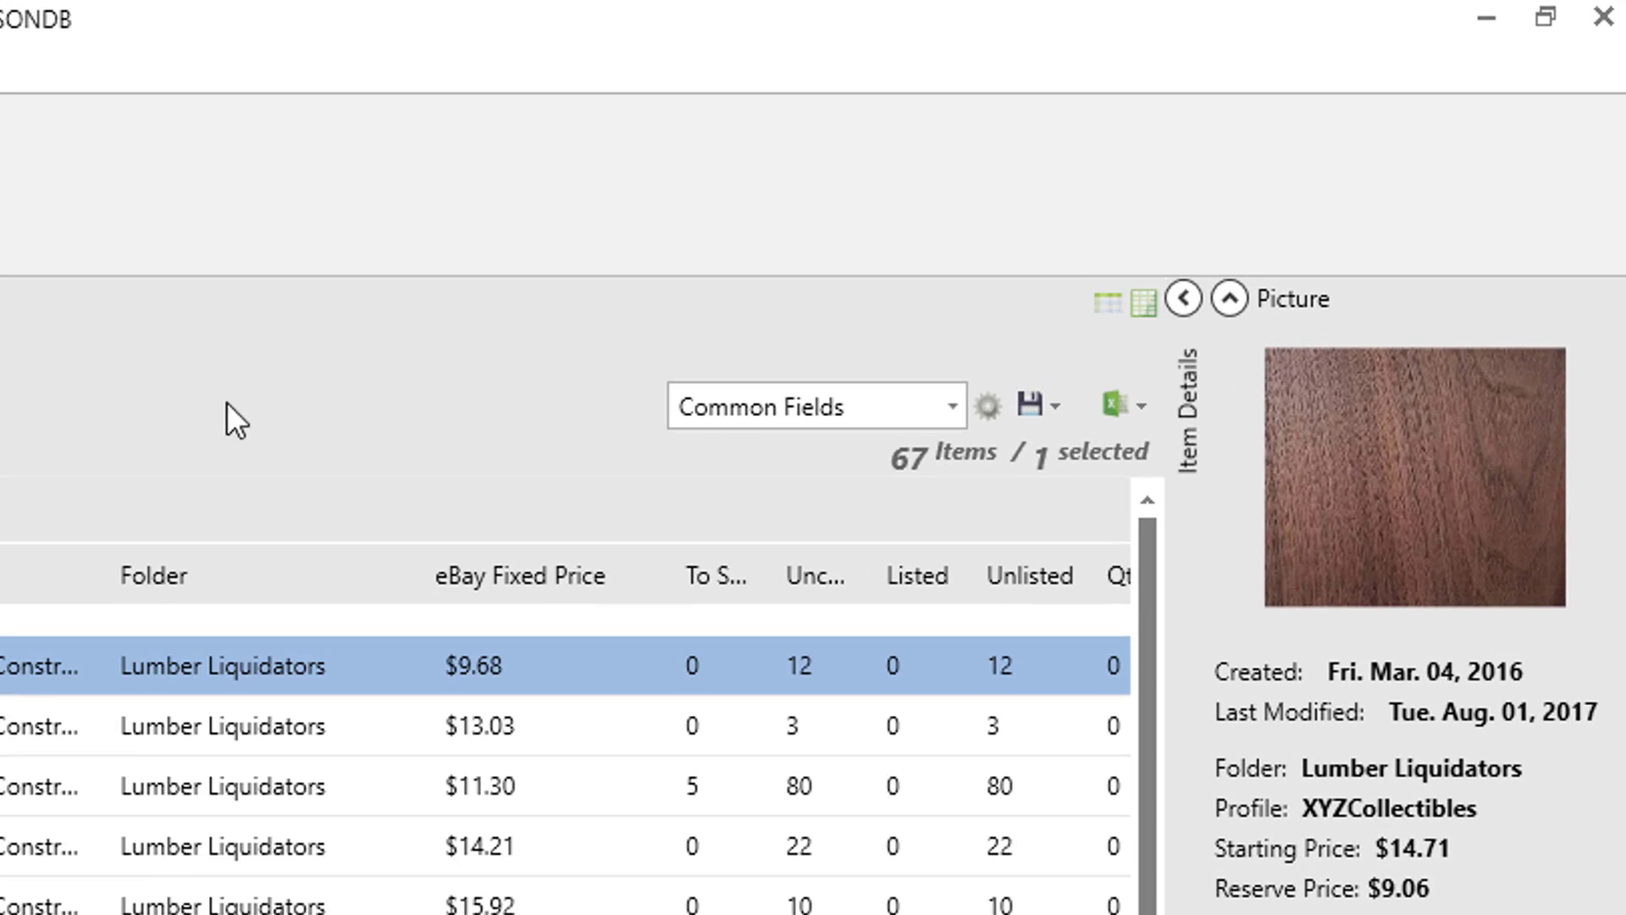
# Switch the items grid to the All Fields layout and back to Common Fields.
pyautogui.click(959, 405)
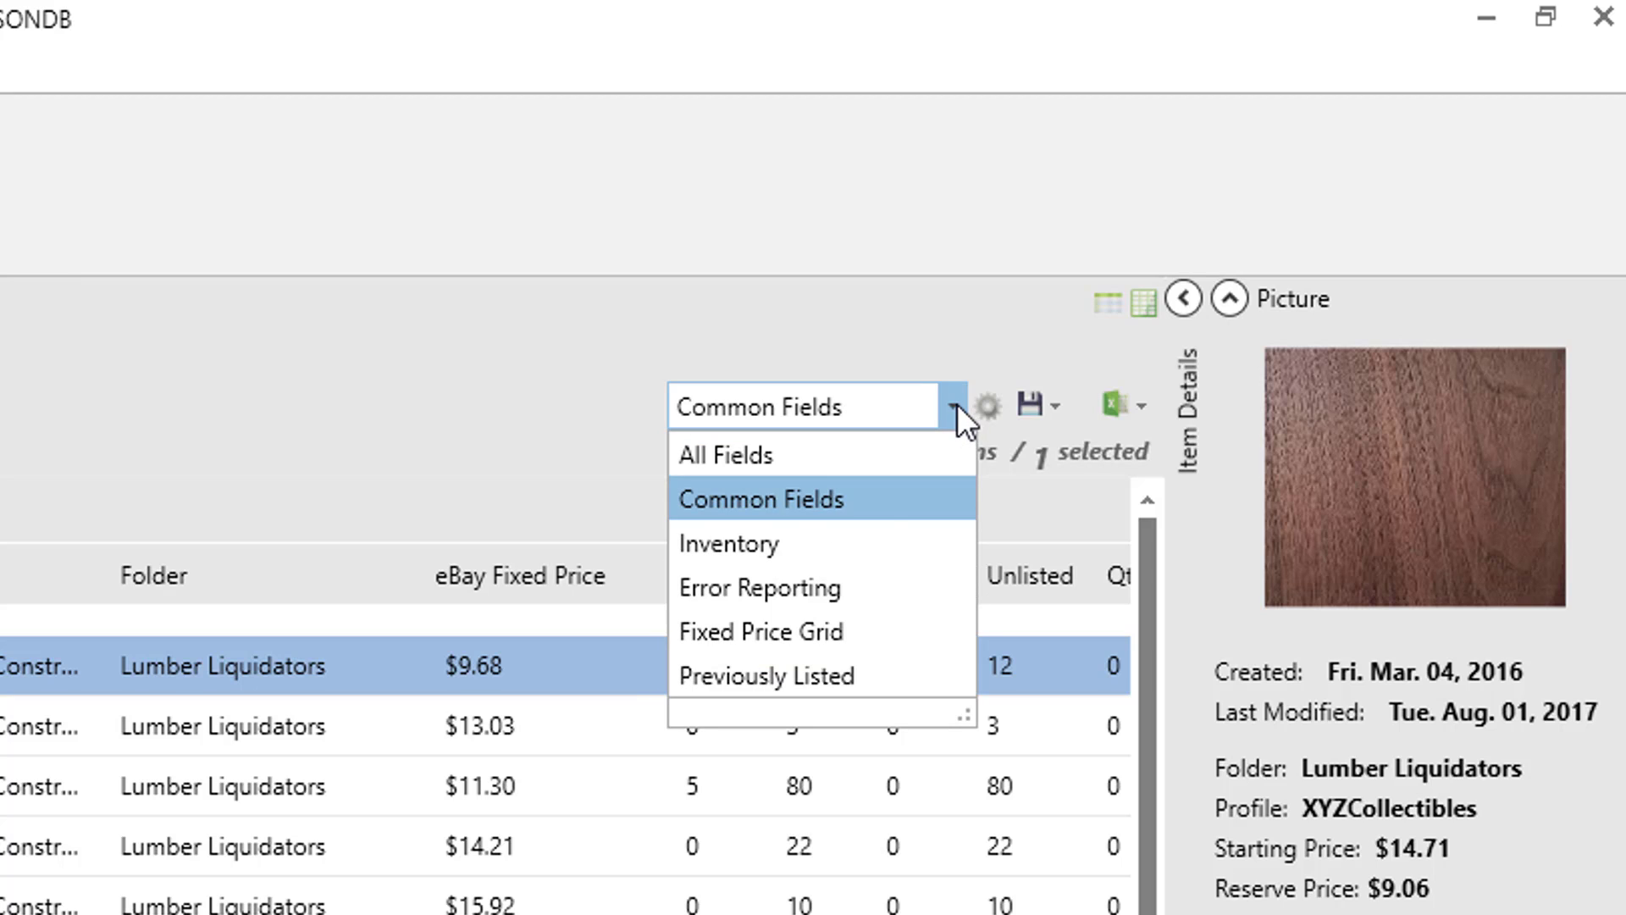
pyautogui.click(897, 449)
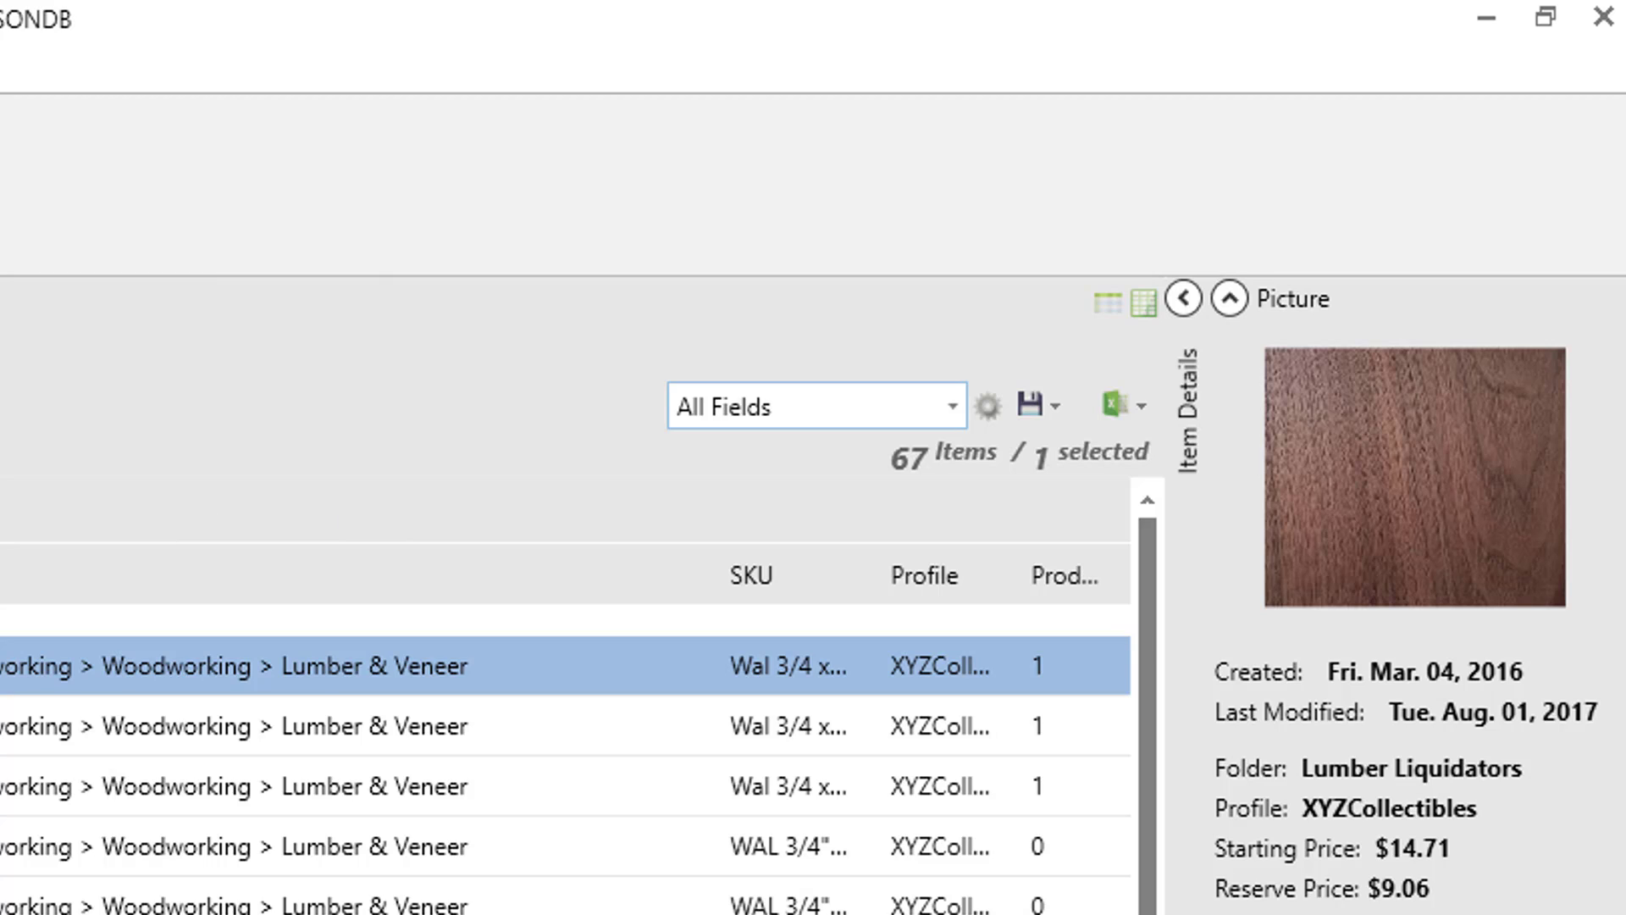
pyautogui.click(949, 405)
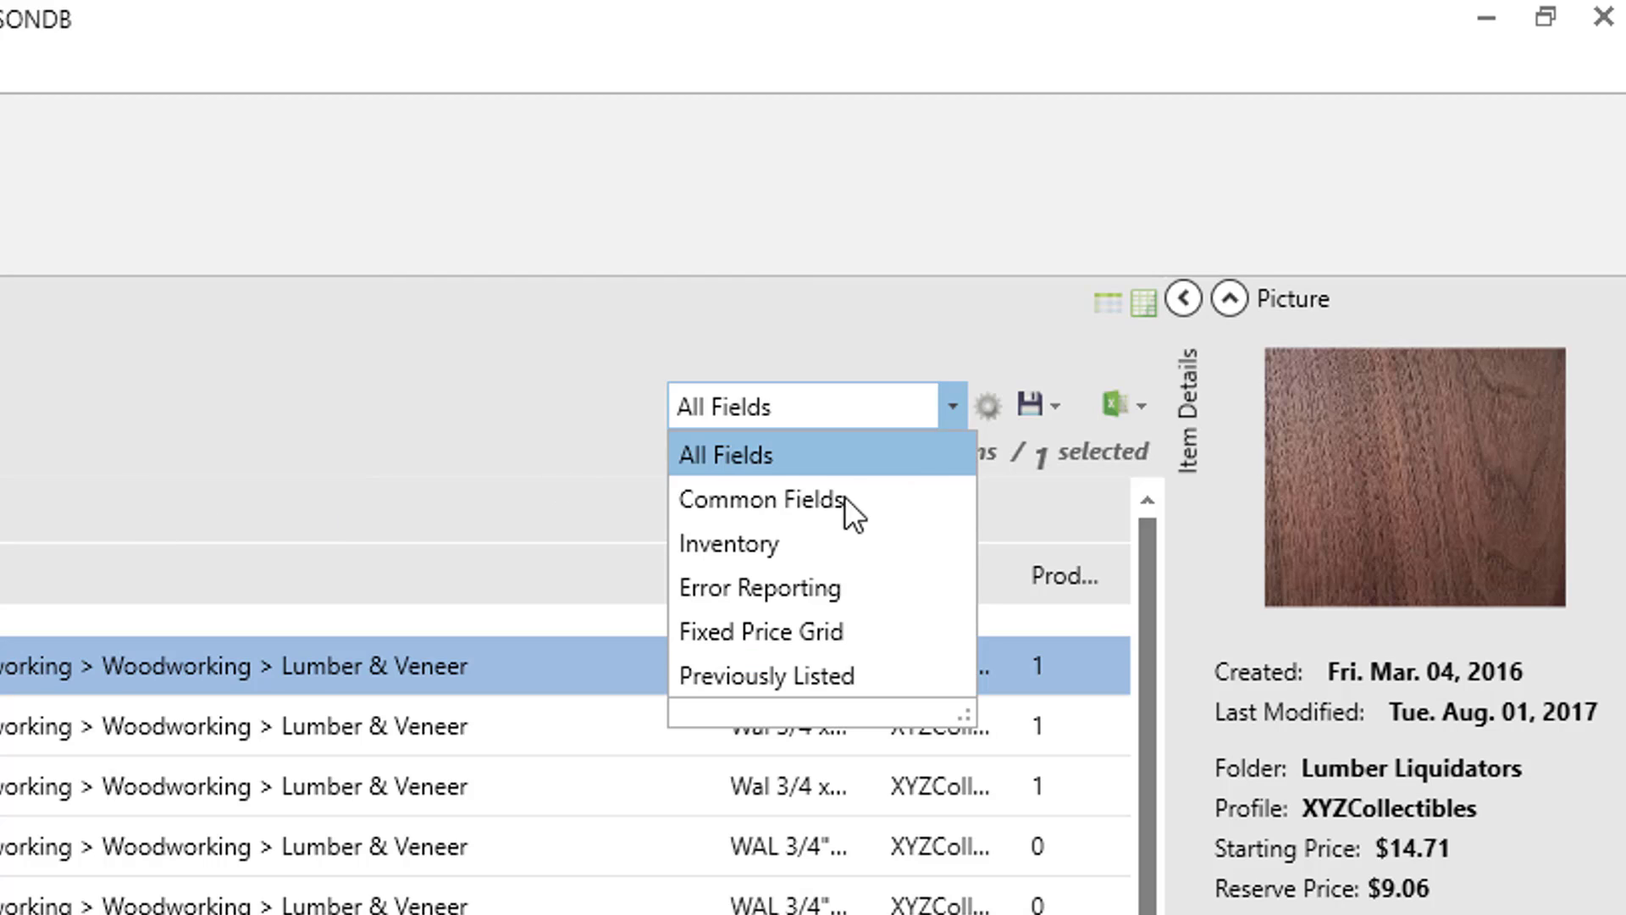
pyautogui.click(842, 500)
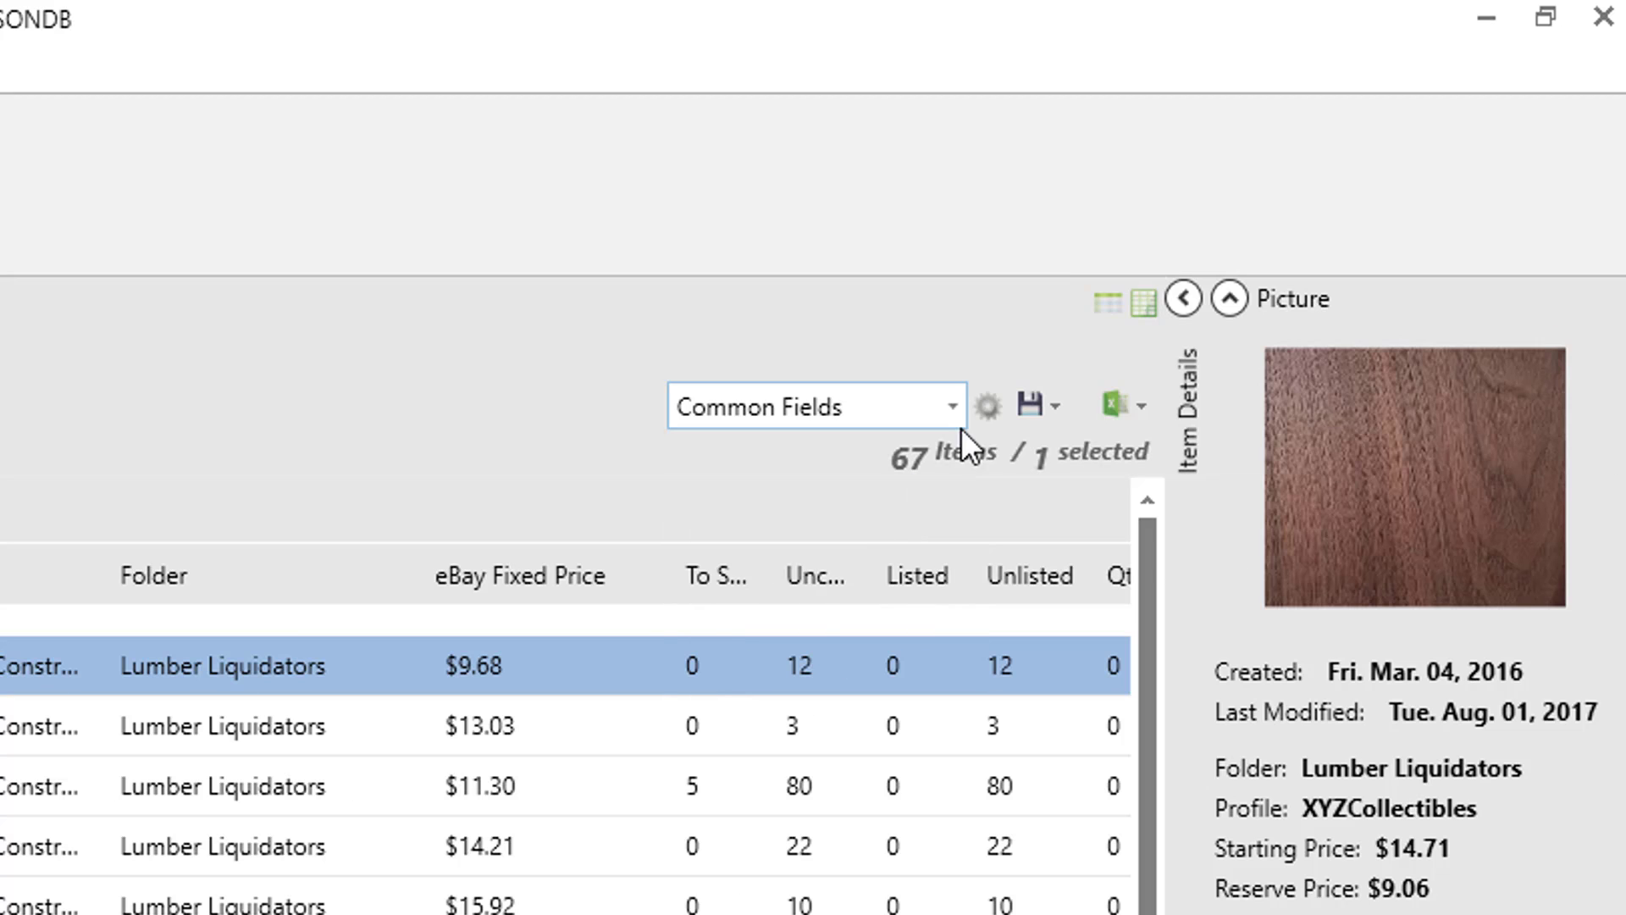
# Switch the items grid to the Inventory layout and hide its Primary Fulfillment Source column.
pyautogui.click(954, 408)
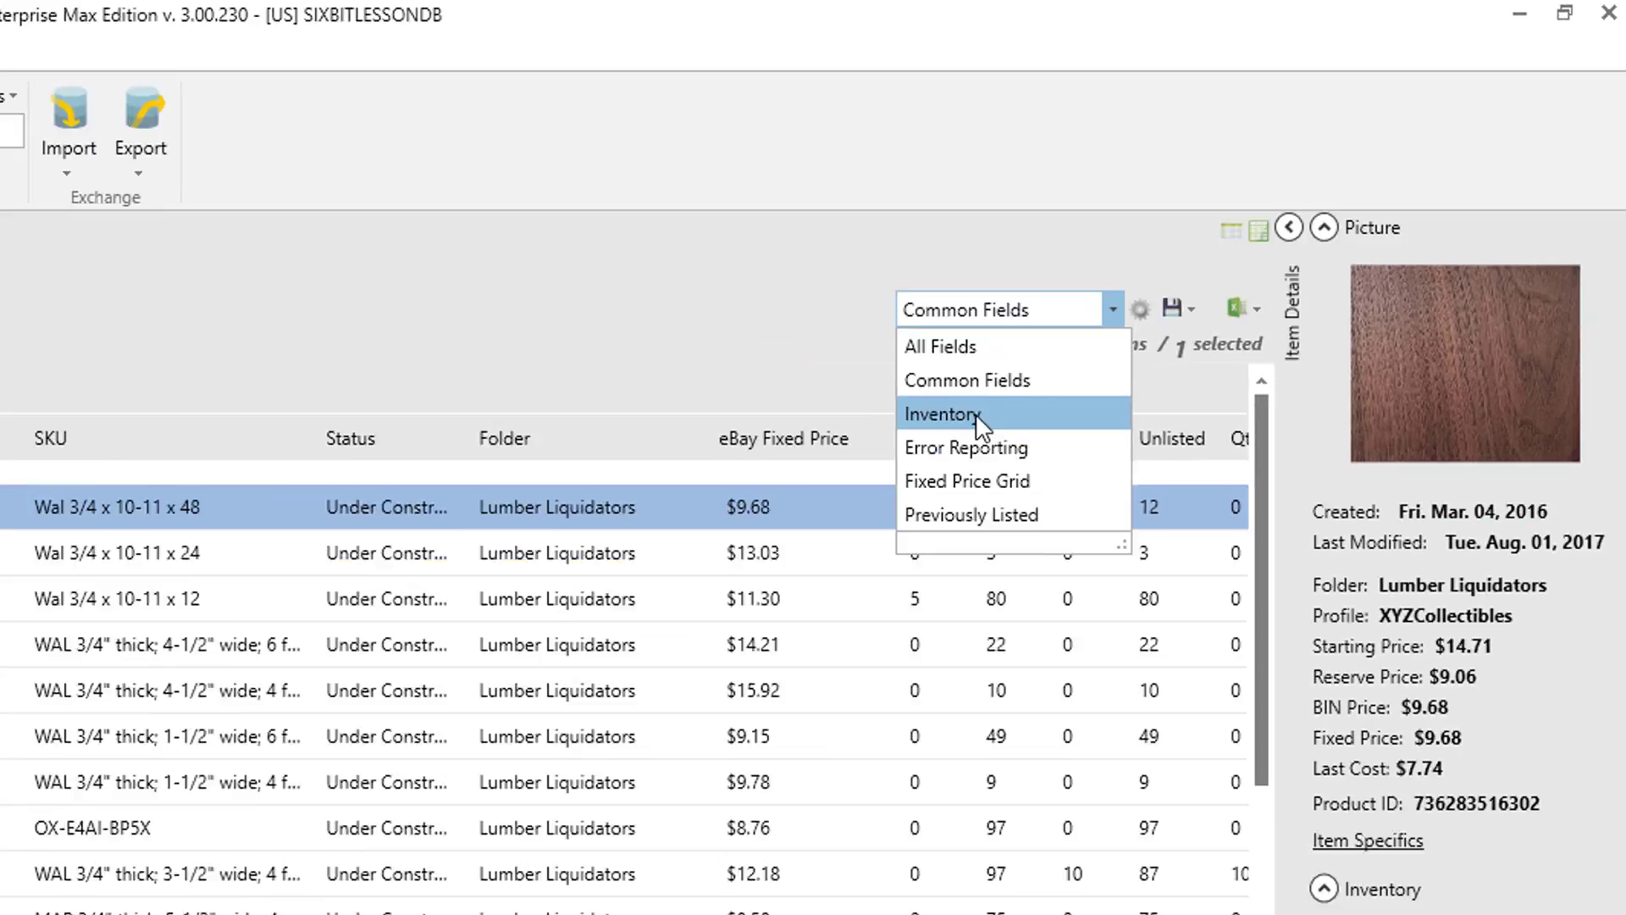
pyautogui.click(772, 544)
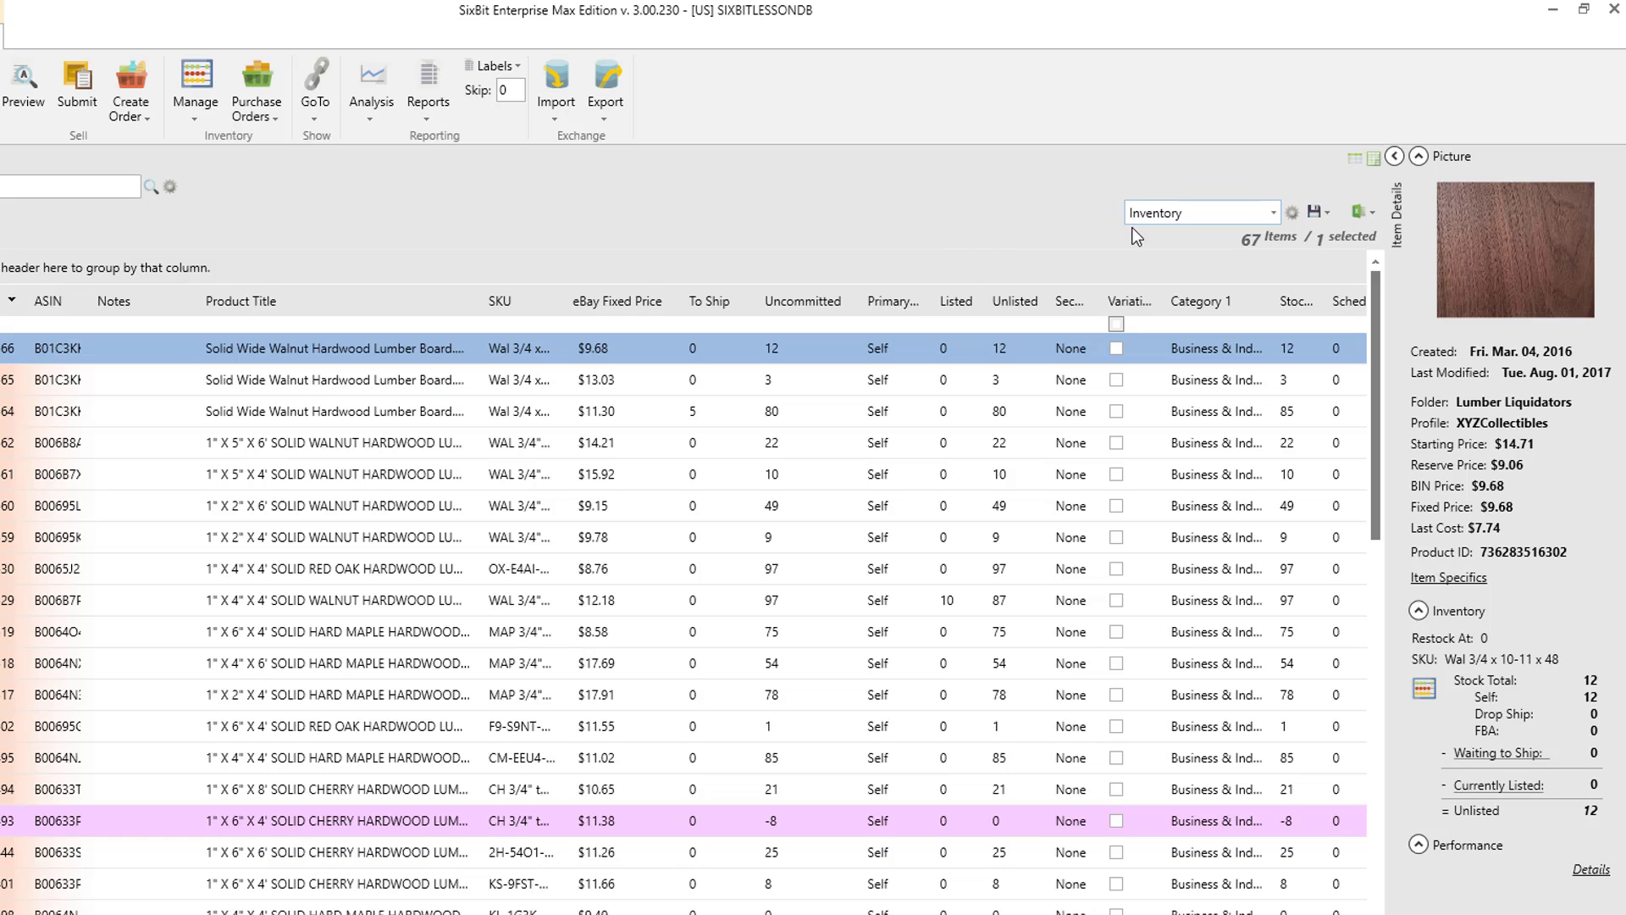
pyautogui.rightClick(381, 303)
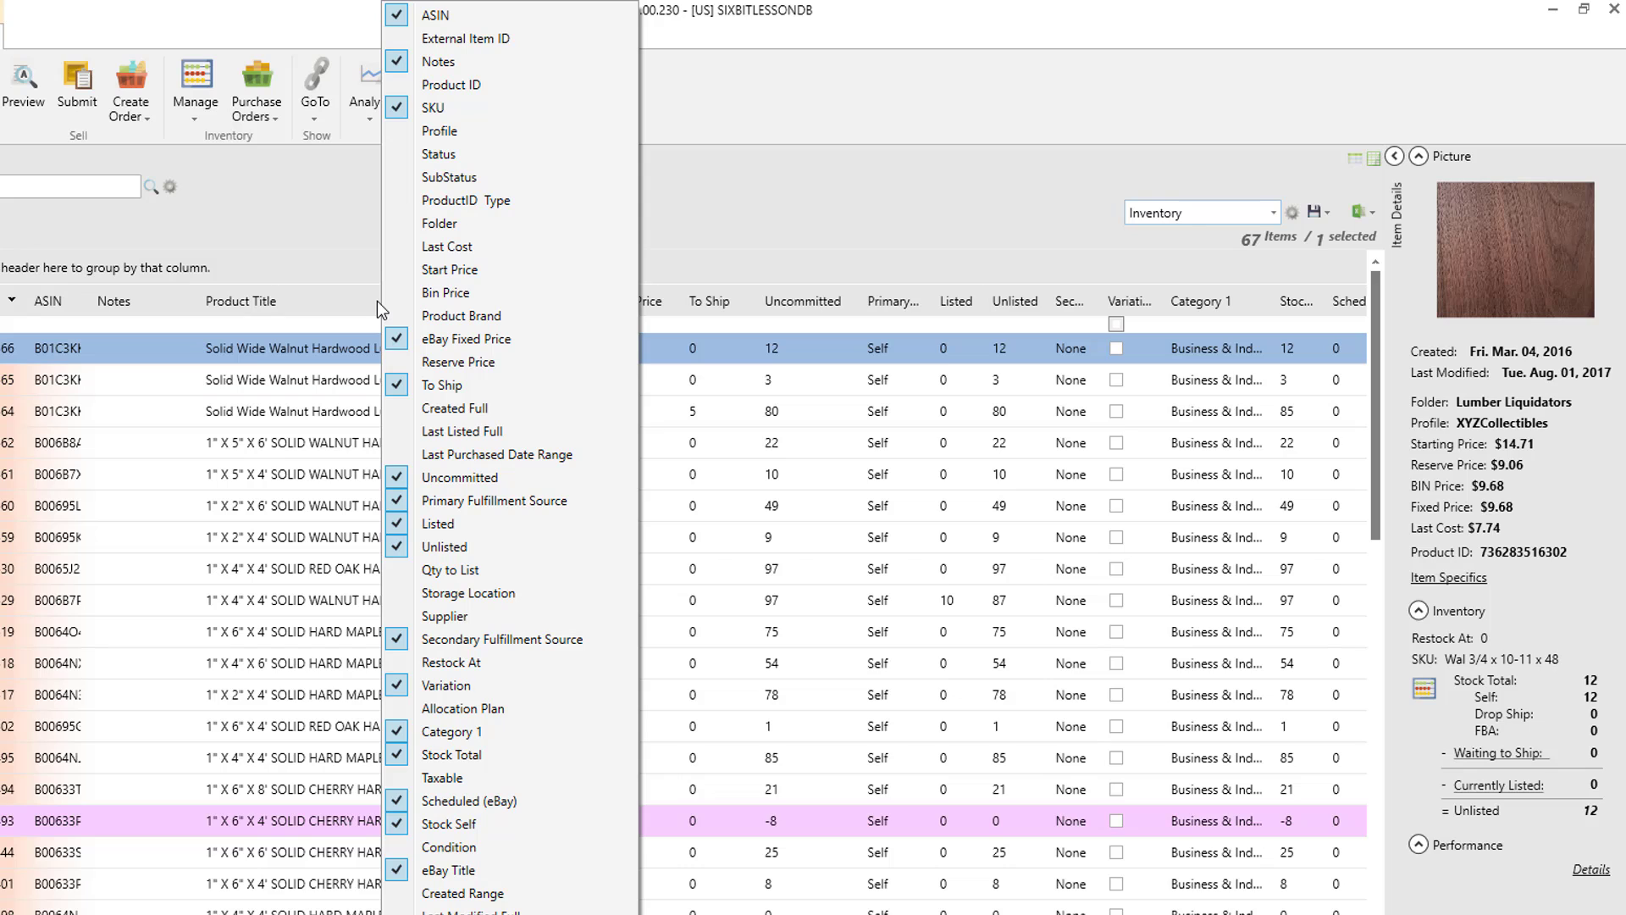
pyautogui.click(399, 502)
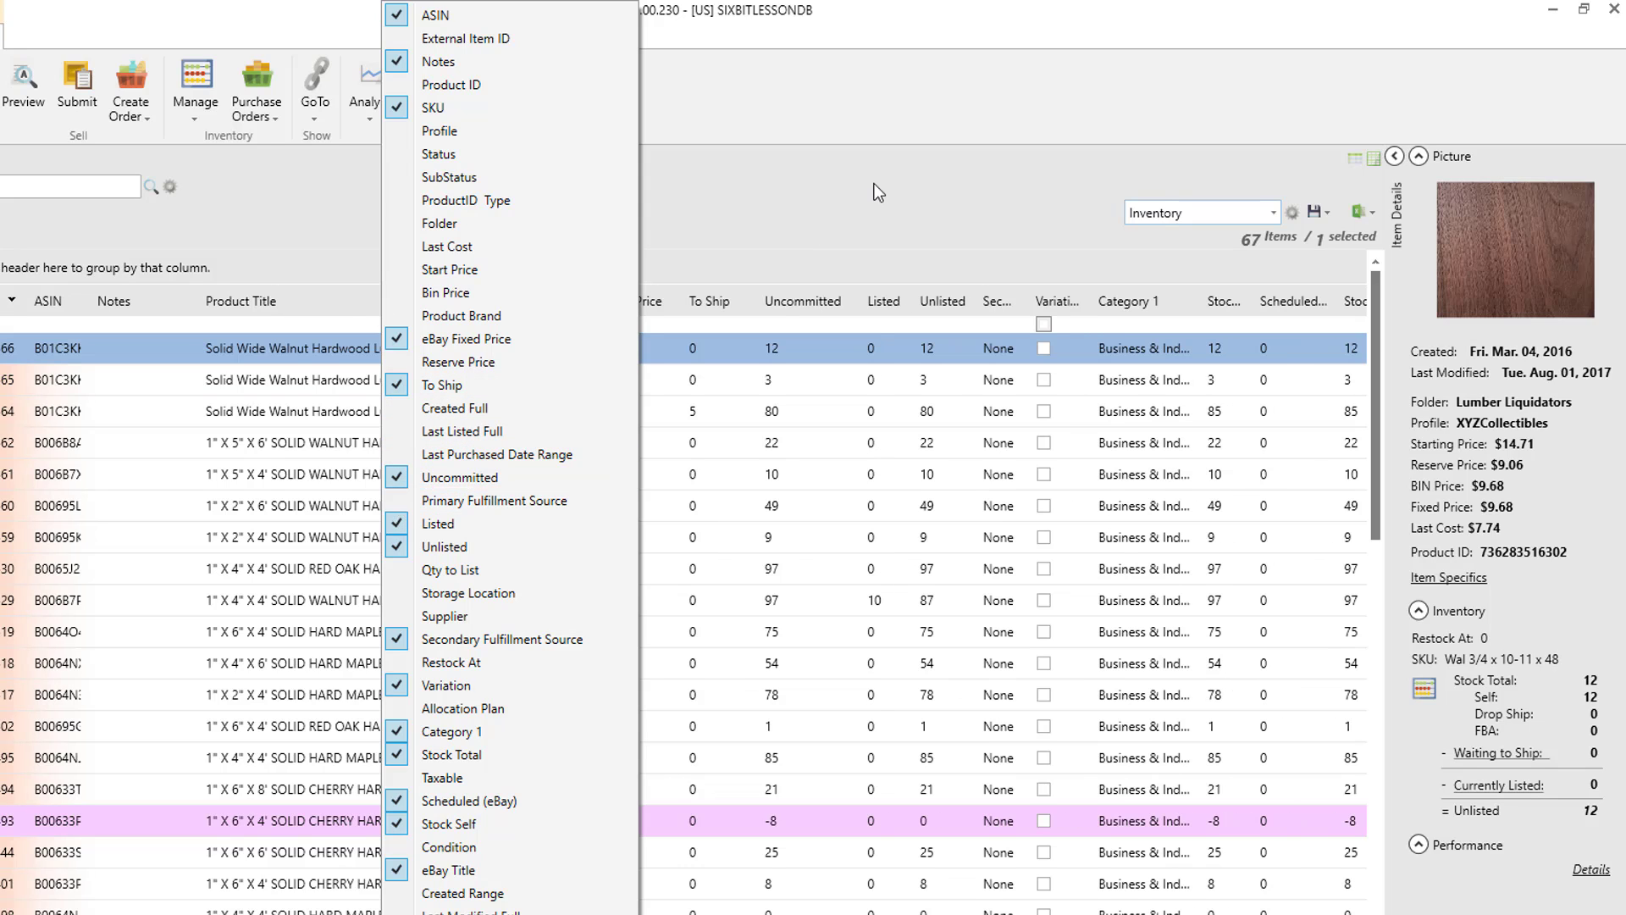
pyautogui.click(918, 225)
# Save the column change to the current Inventory layout, overwriting the existing one.
pyautogui.click(1319, 217)
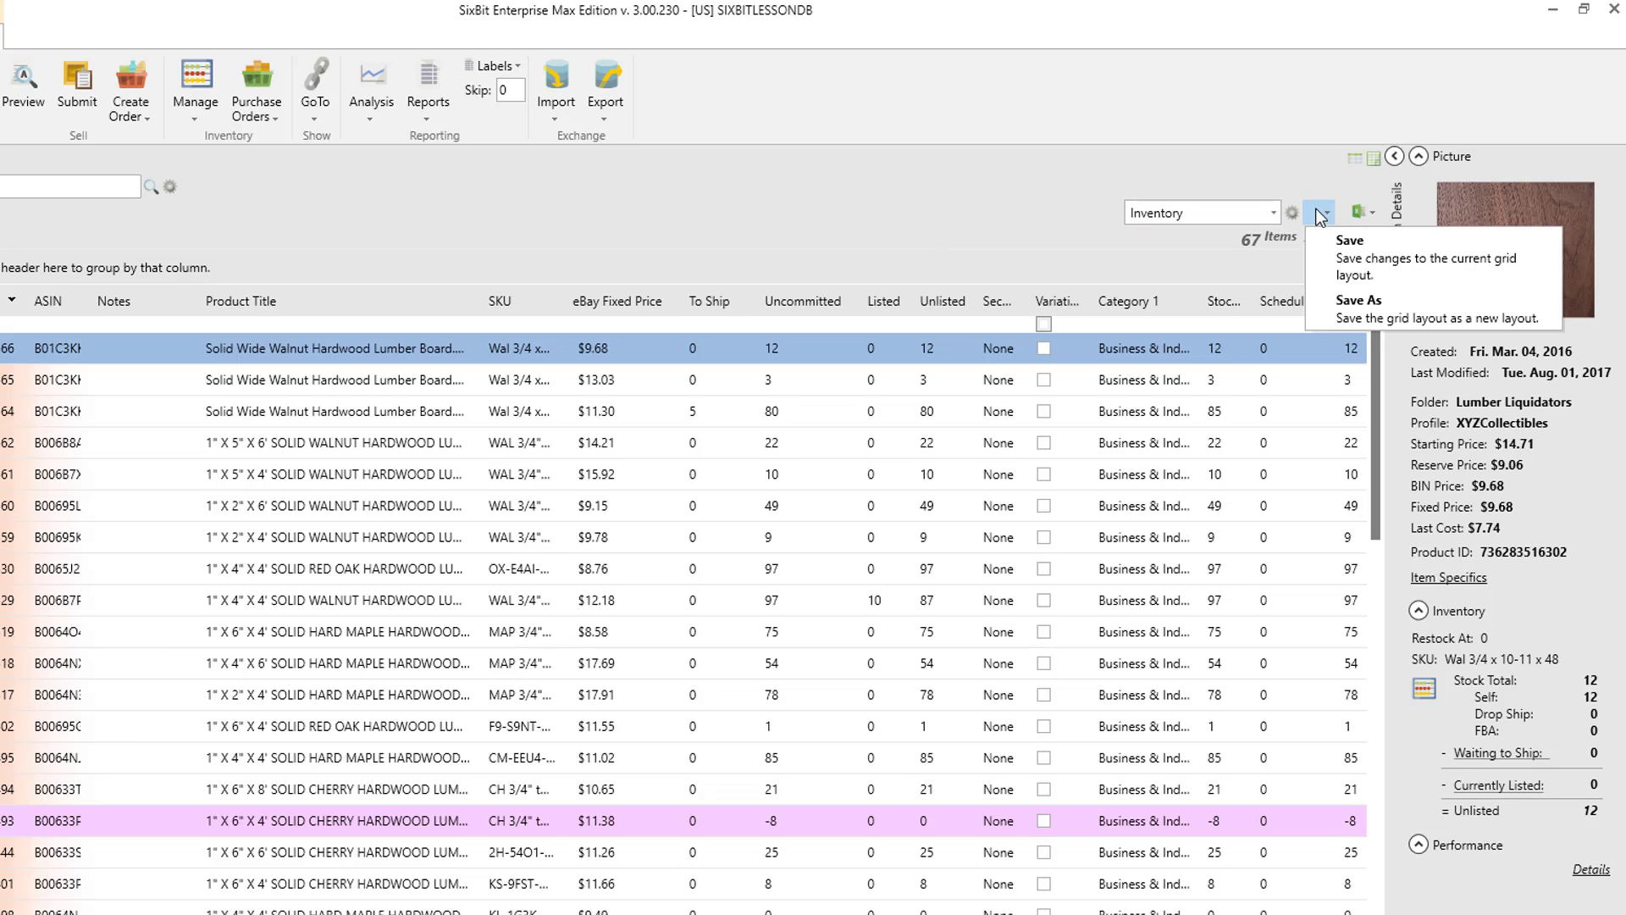
pyautogui.click(1344, 247)
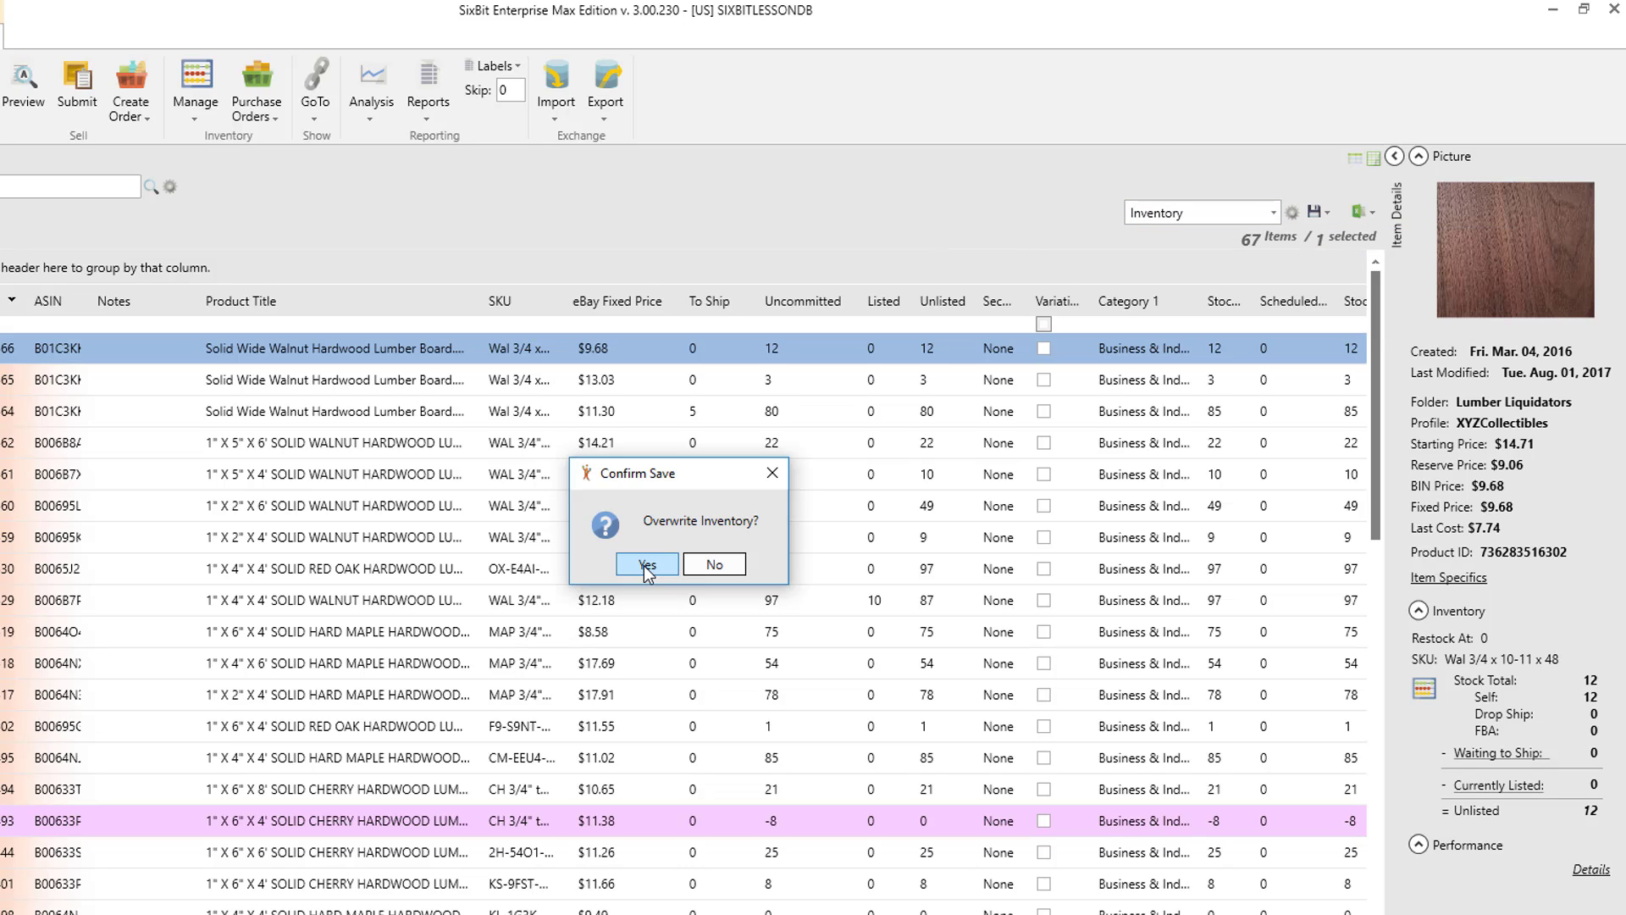
pyautogui.click(645, 564)
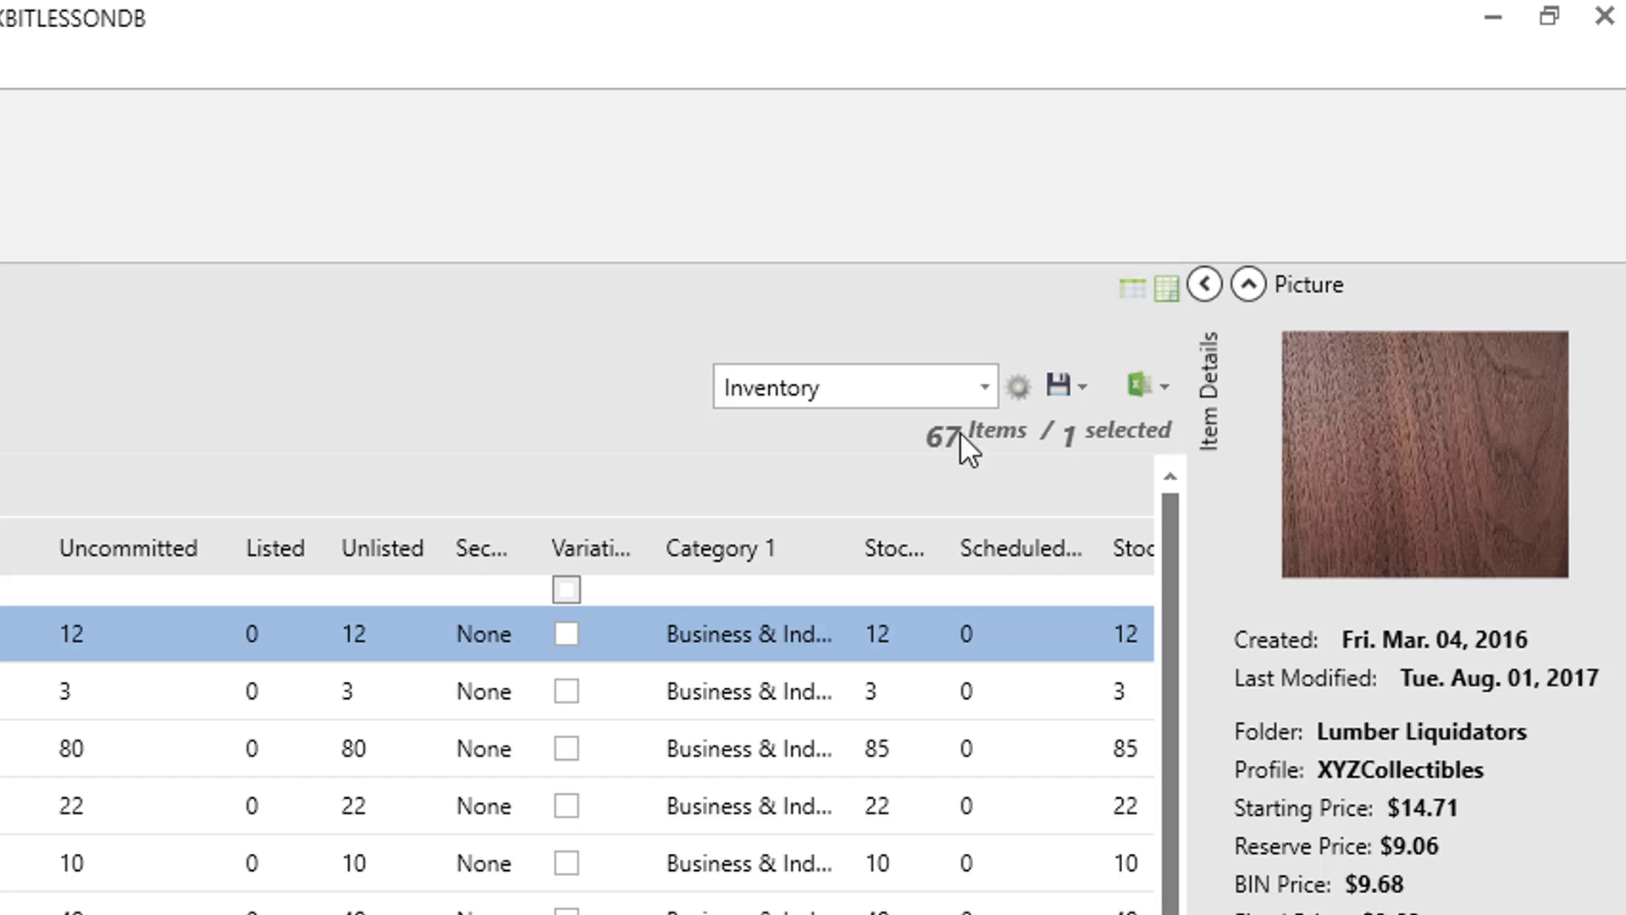
# Duplicate the All Fields grid layout under the name "Data Entry".
pyautogui.click(1020, 387)
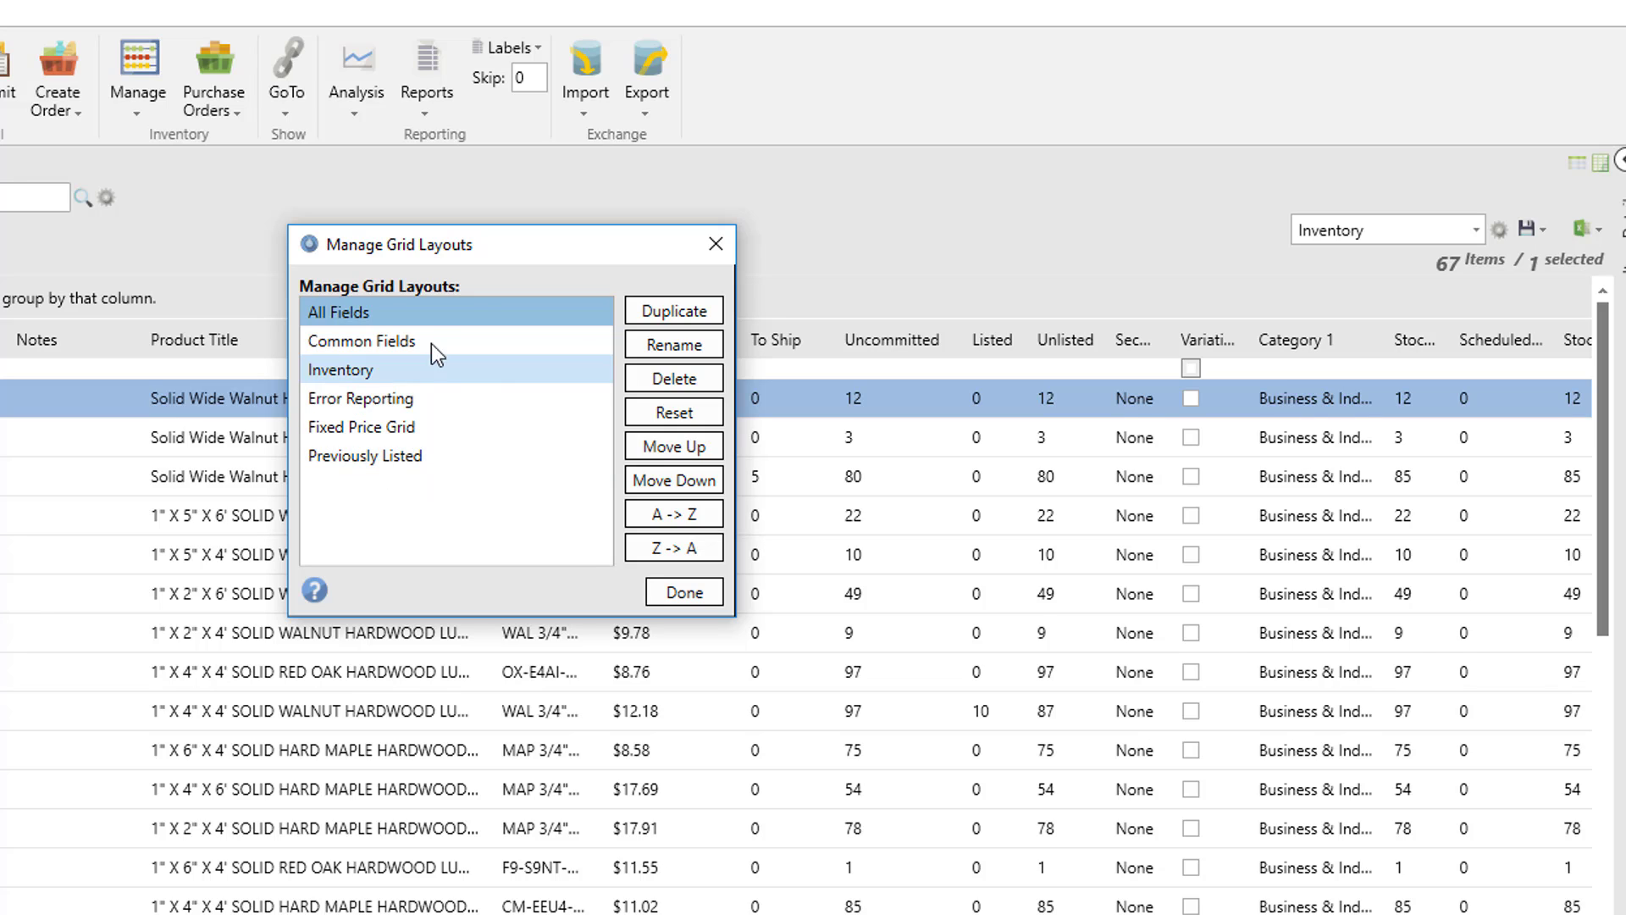
pyautogui.click(677, 310)
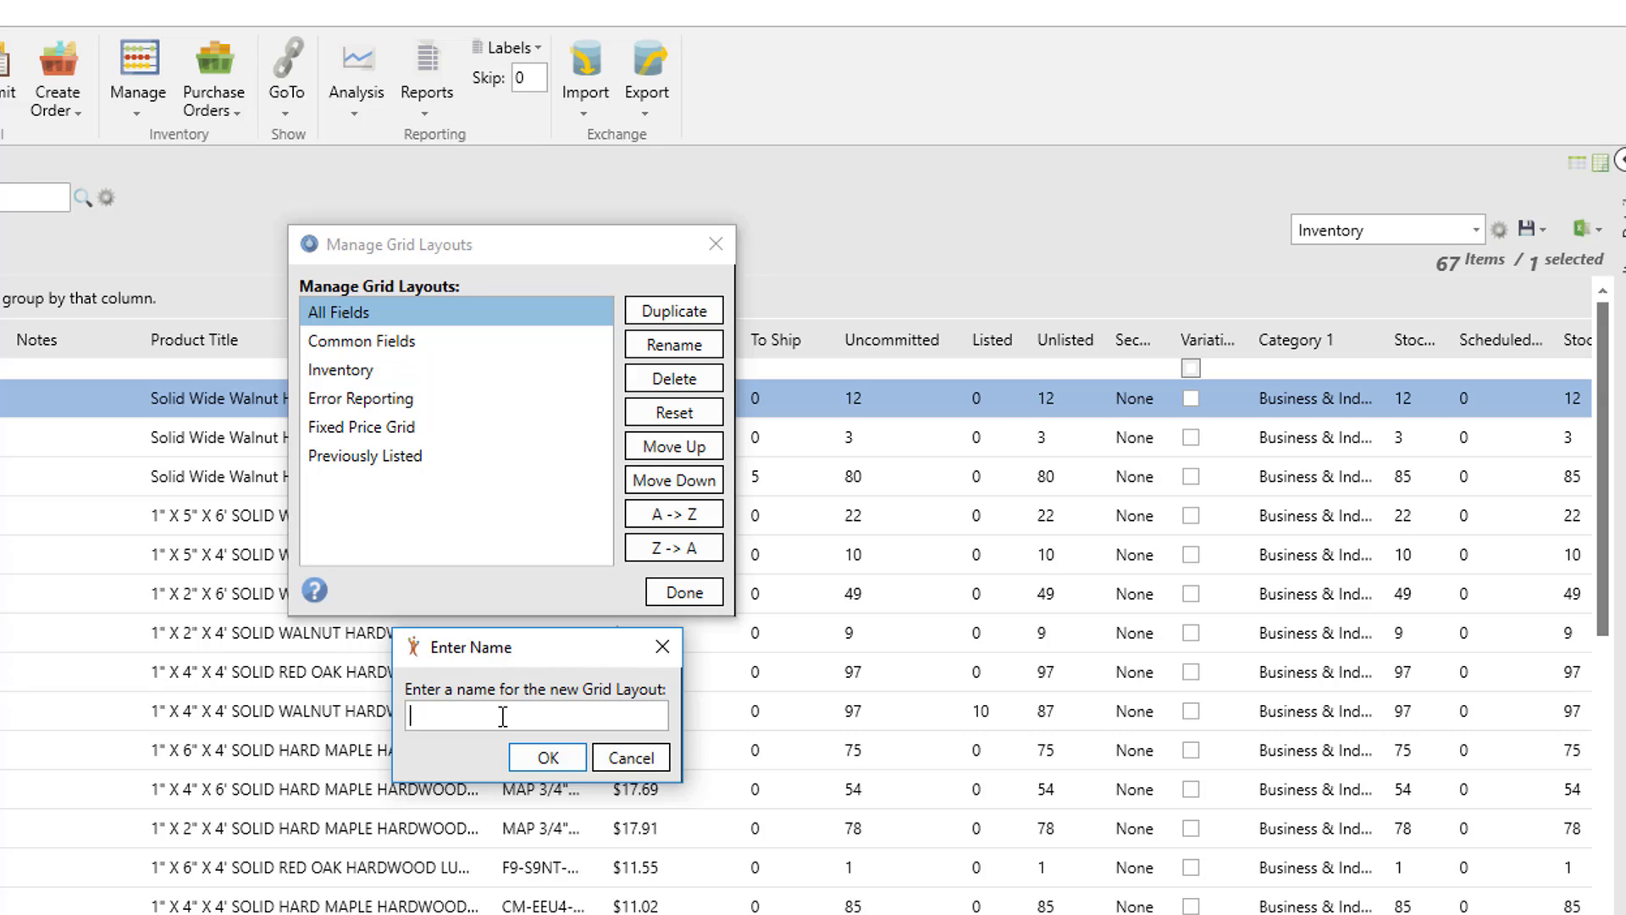
pyautogui.write('Data Entry')
pyautogui.click(549, 759)
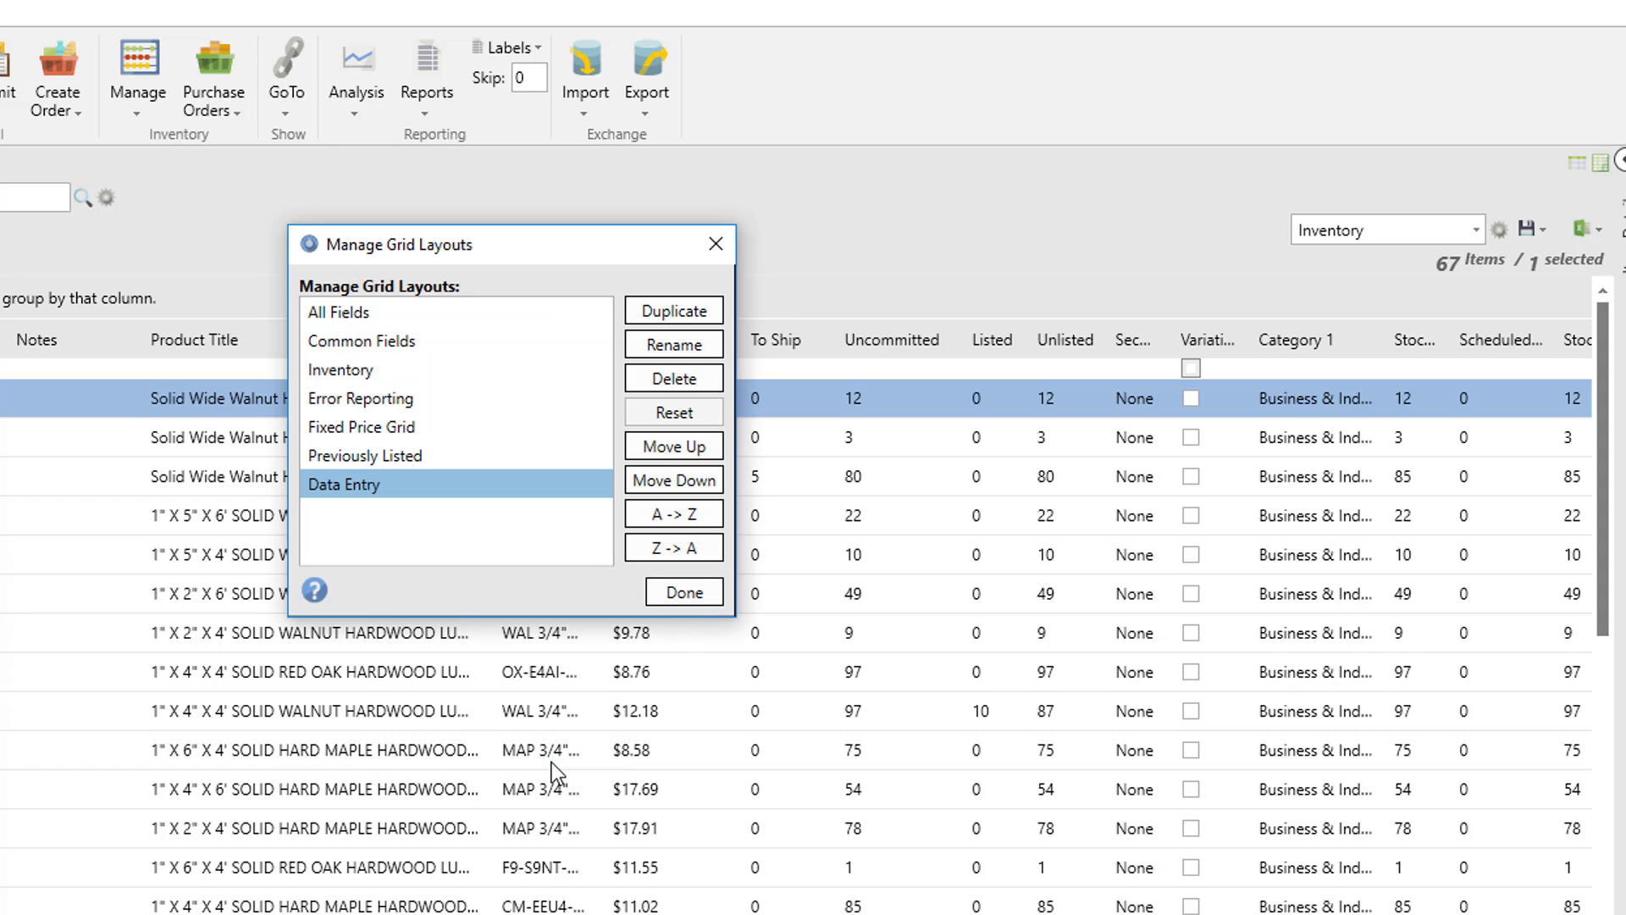
pyautogui.click(686, 592)
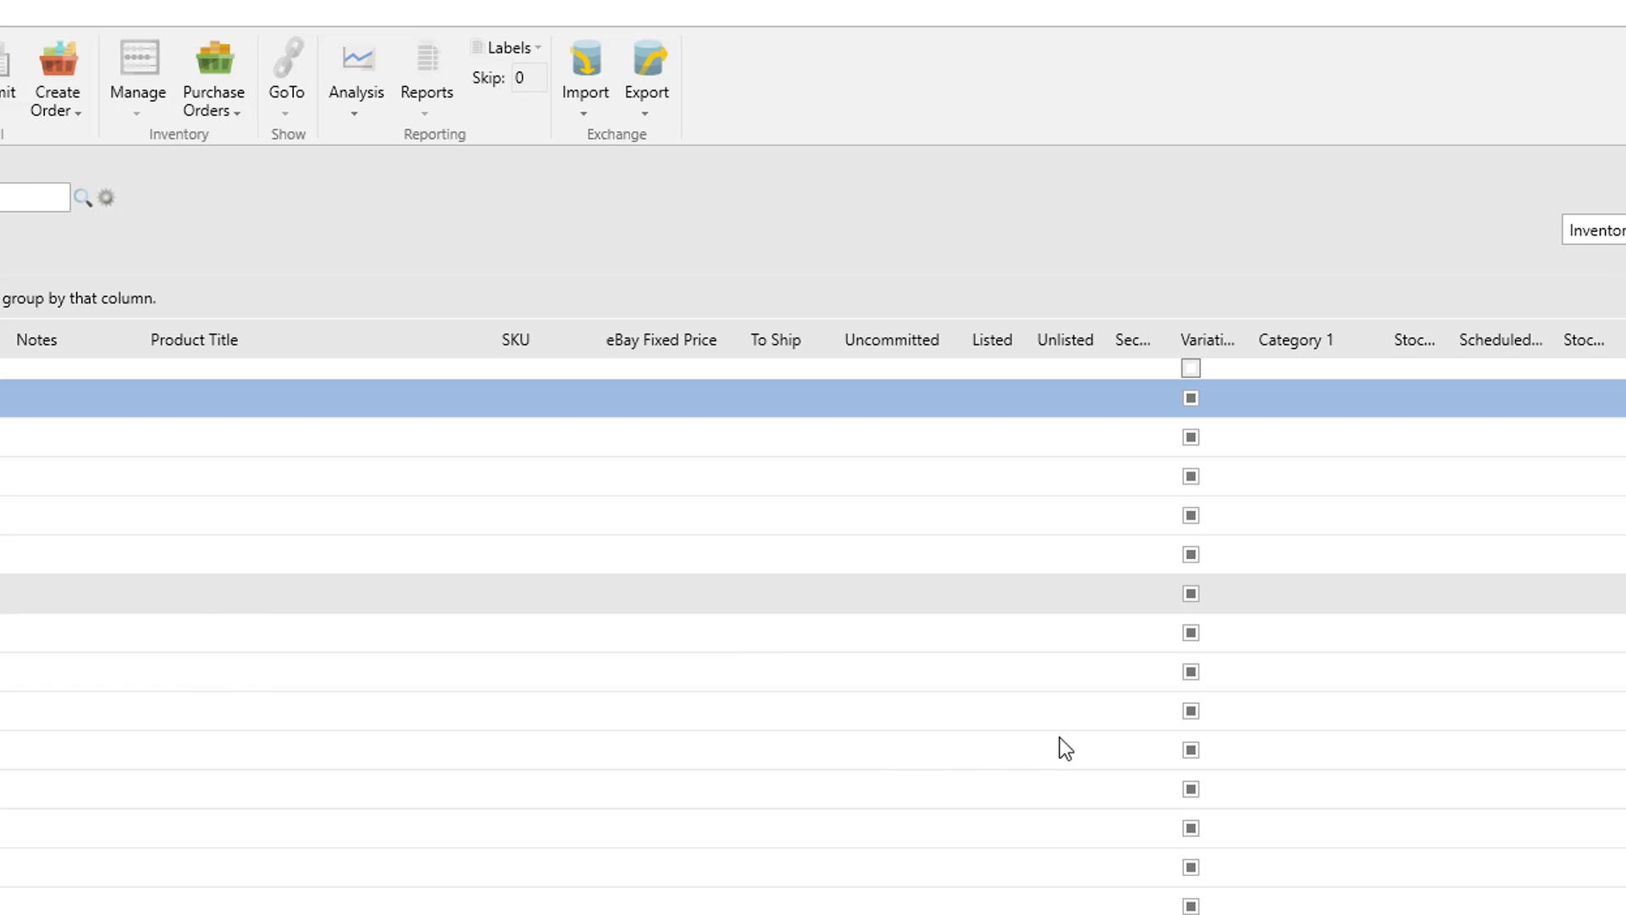
# Switch the items grid to the Data Entry layout and hide the Listed, Unlisted and Qty to List columns.
pyautogui.click(1476, 229)
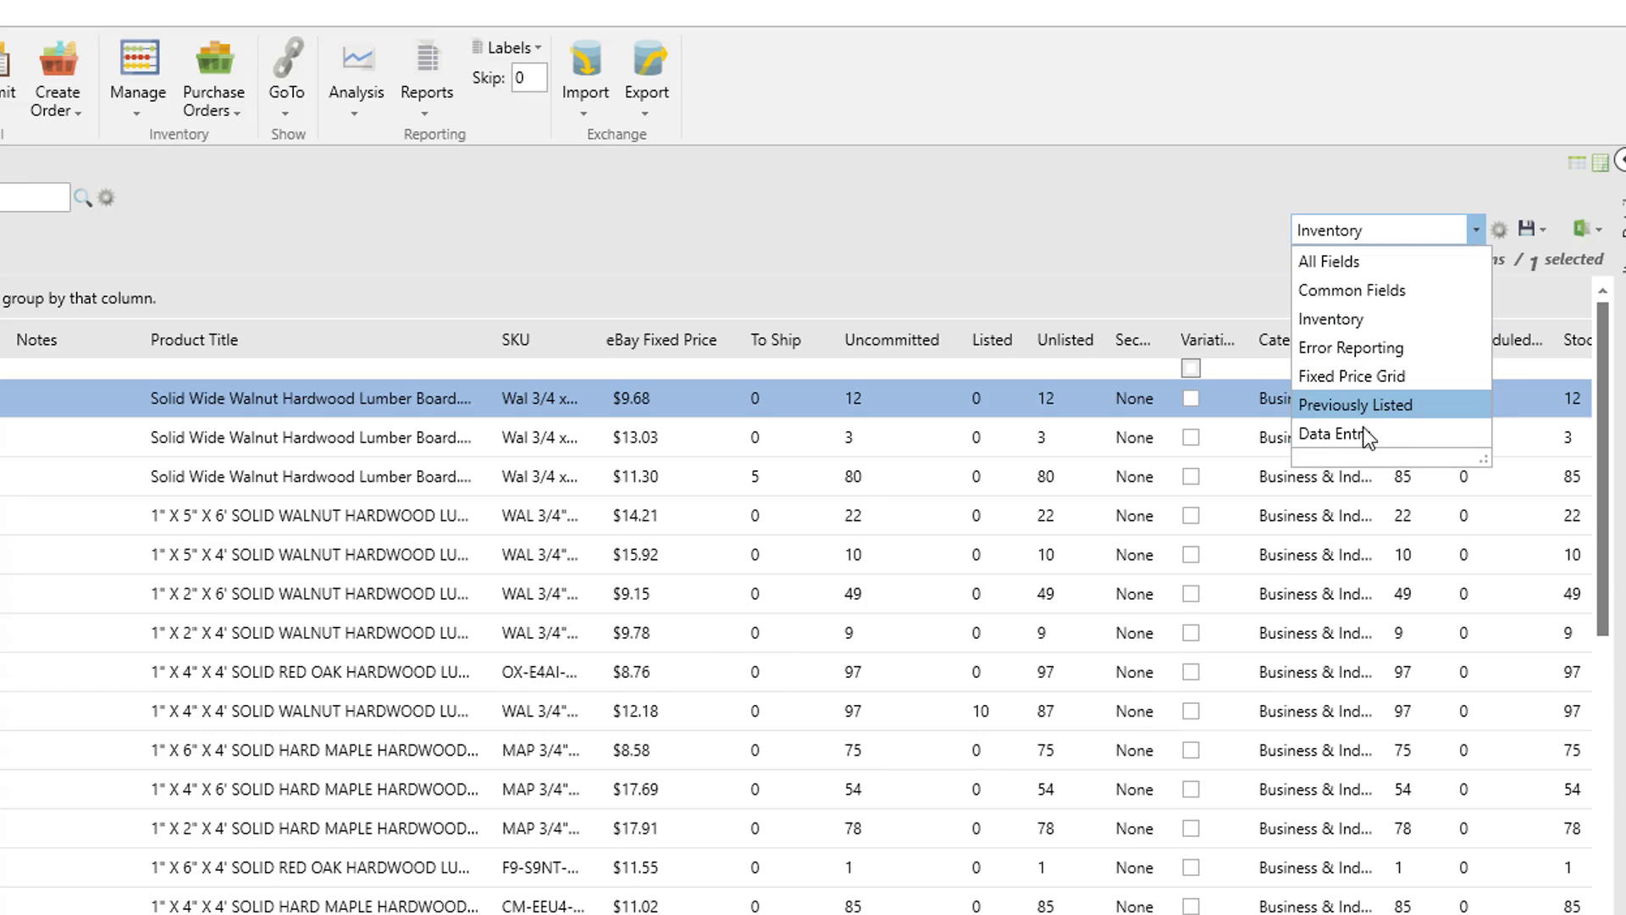
pyautogui.click(1364, 432)
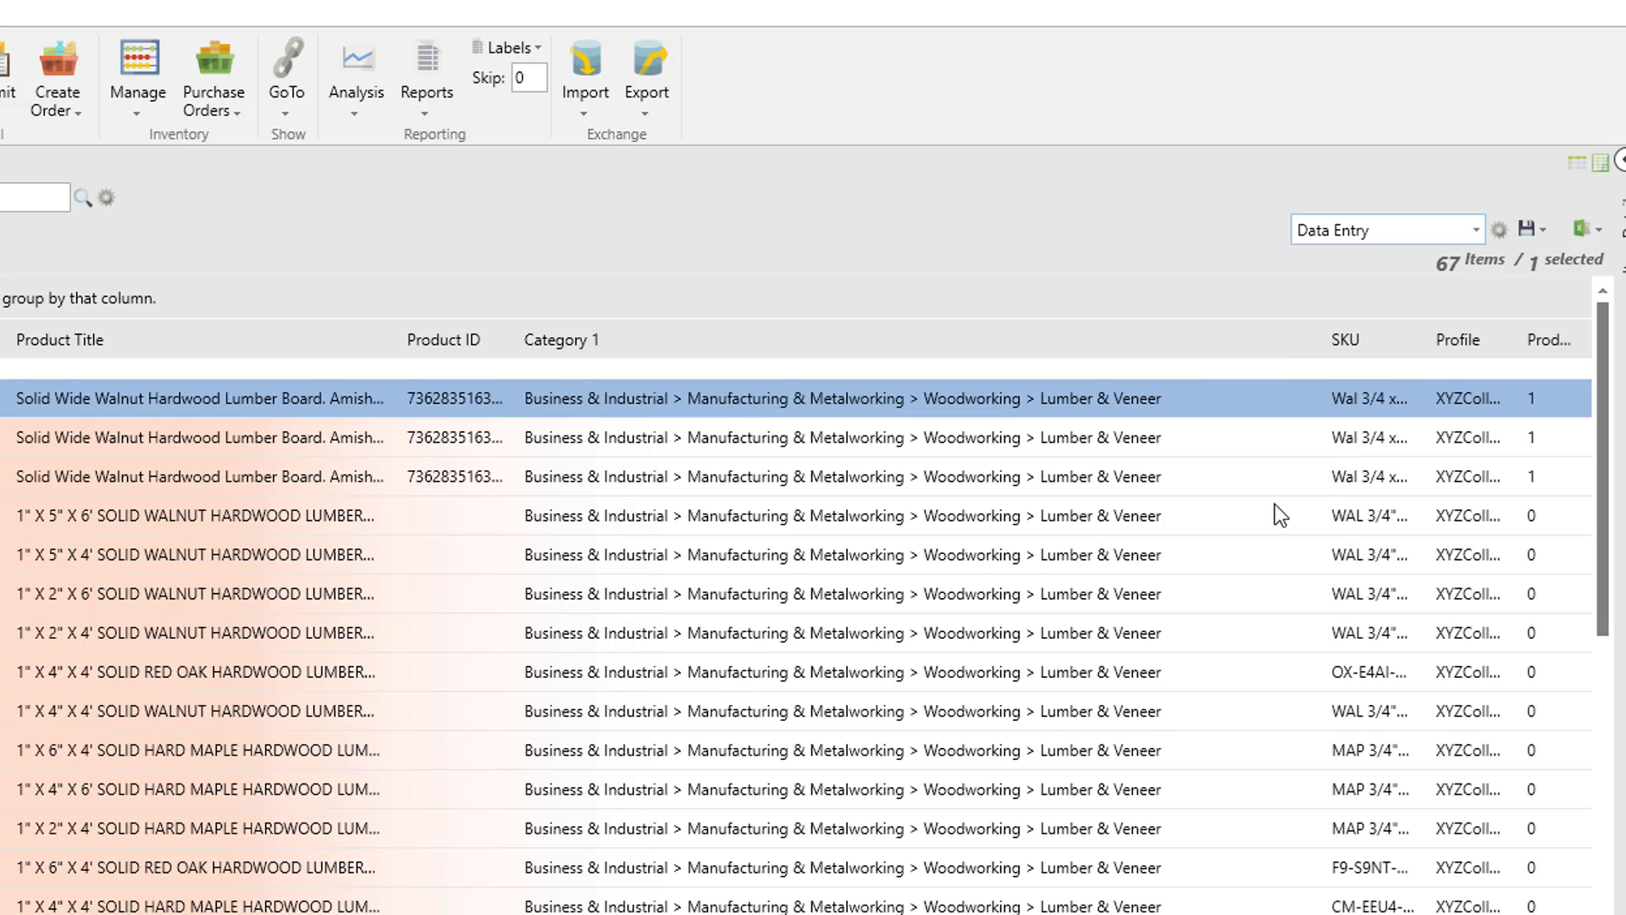
pyautogui.rightClick(306, 335)
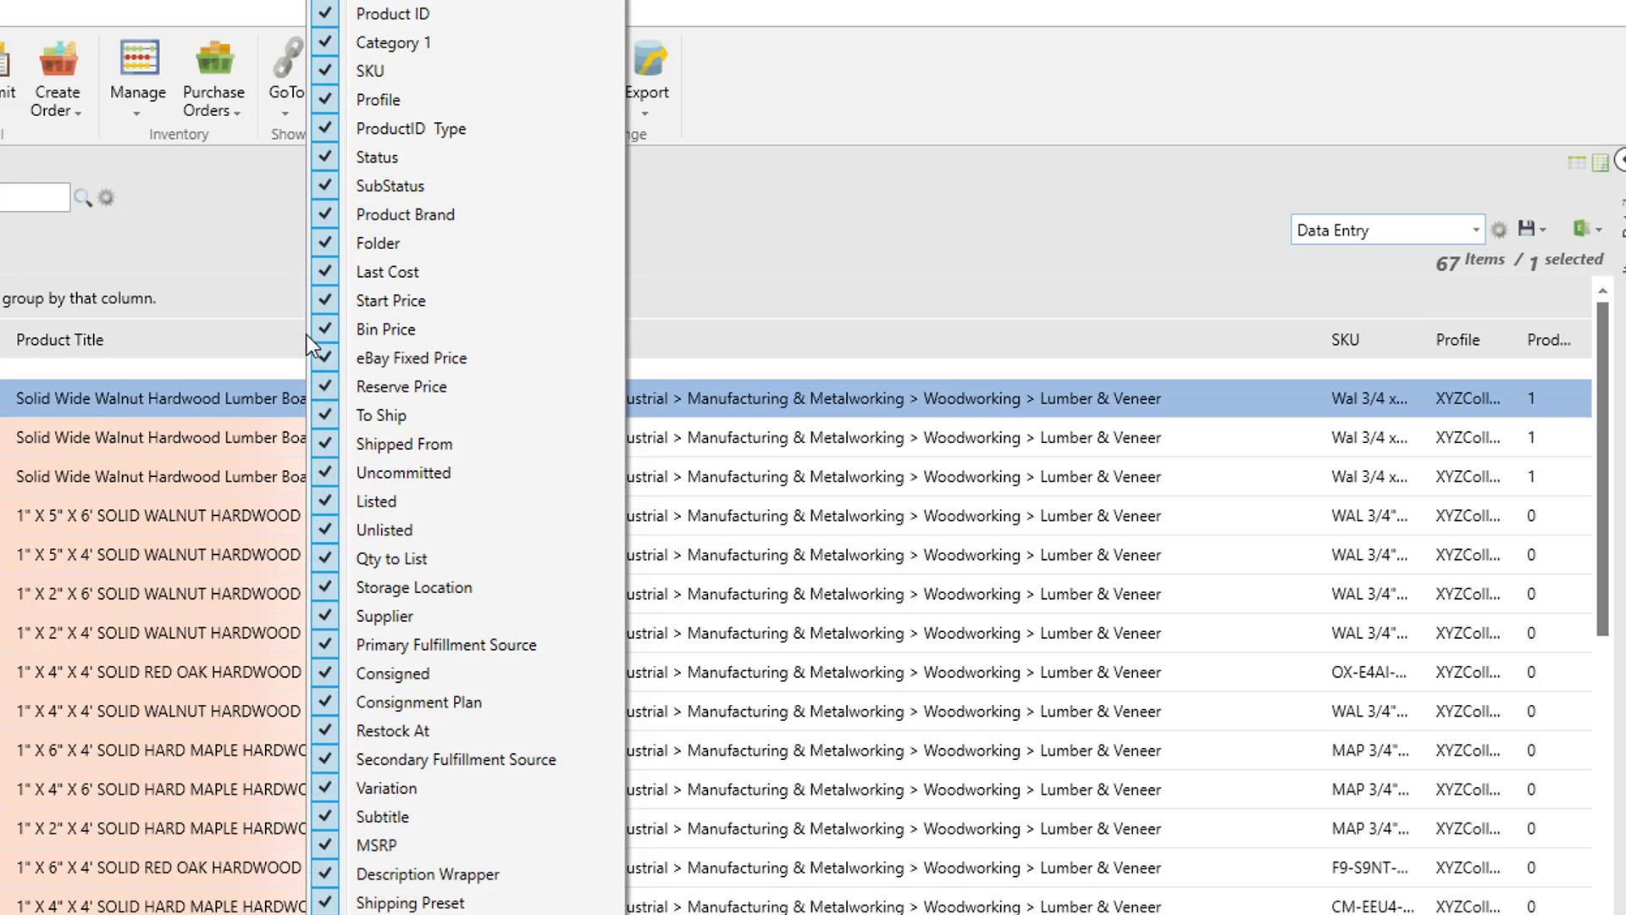
pyautogui.click(323, 501)
pyautogui.click(327, 529)
pyautogui.click(329, 558)
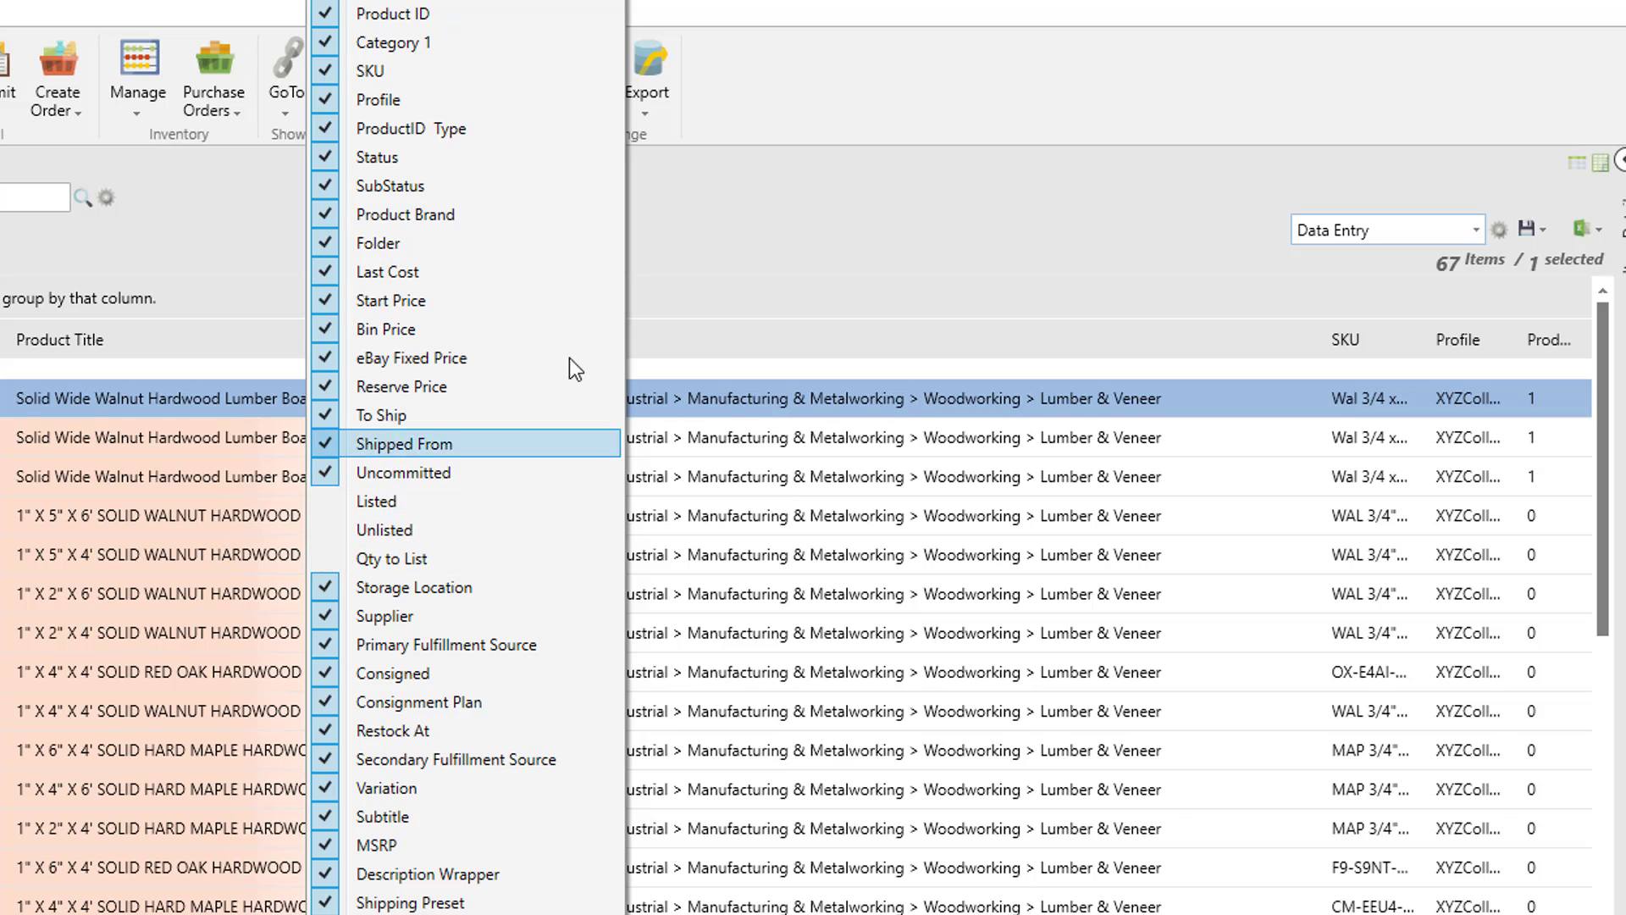
pyautogui.click(744, 293)
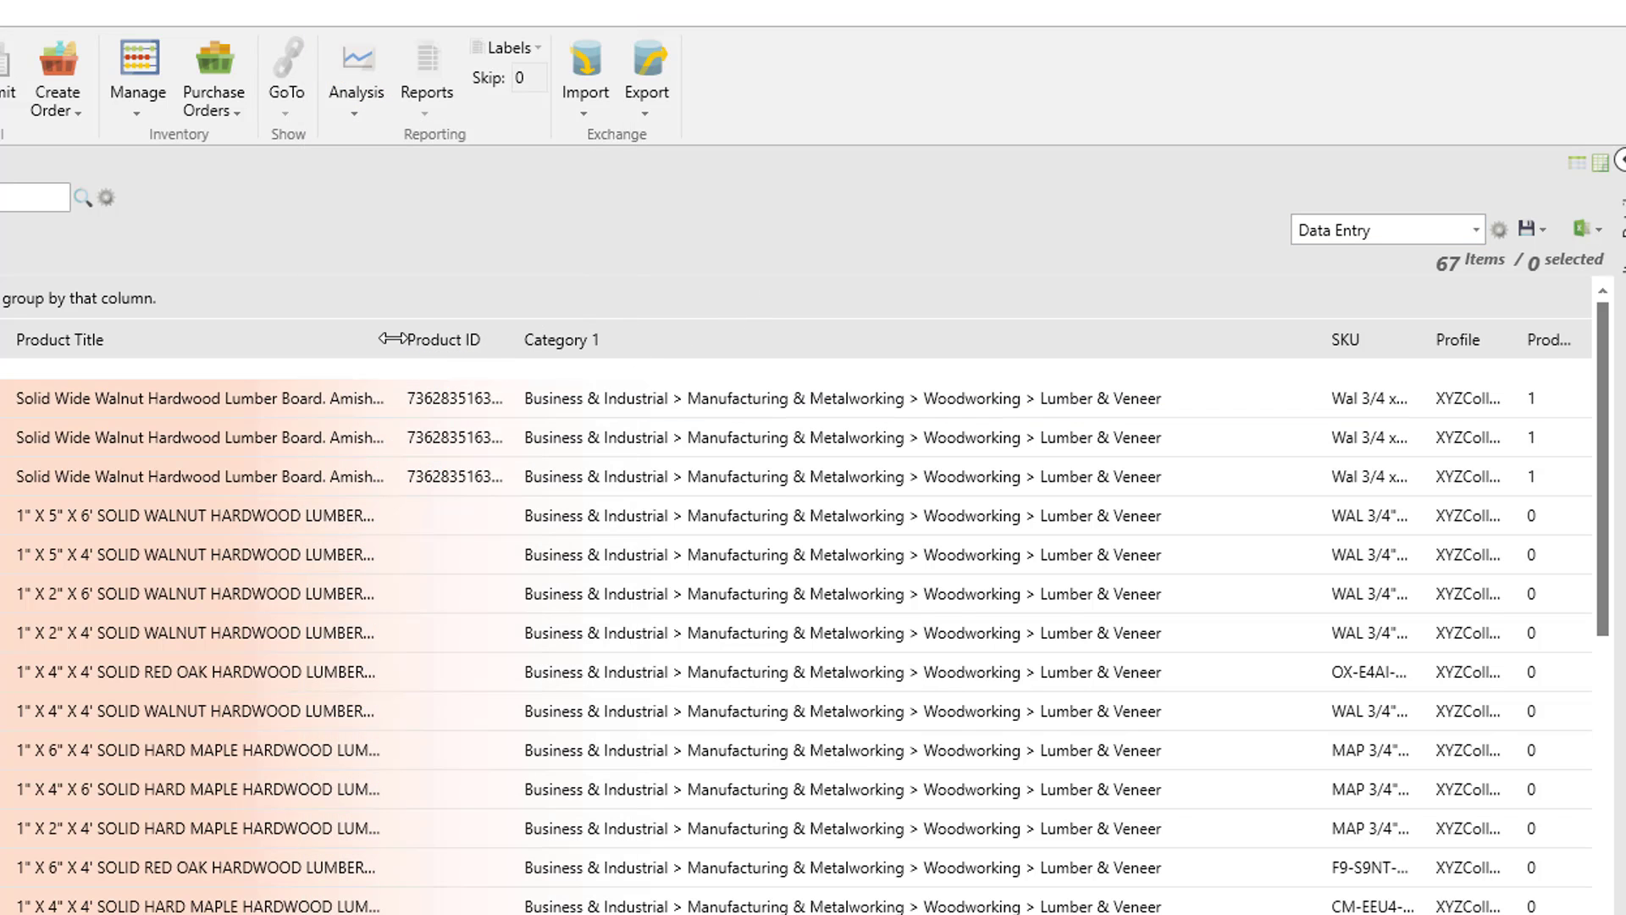
# Widen the Product Title column and move the Product ID column after Category 1.
pyautogui.moveTo(390, 339); pyautogui.dragTo(652, 339)
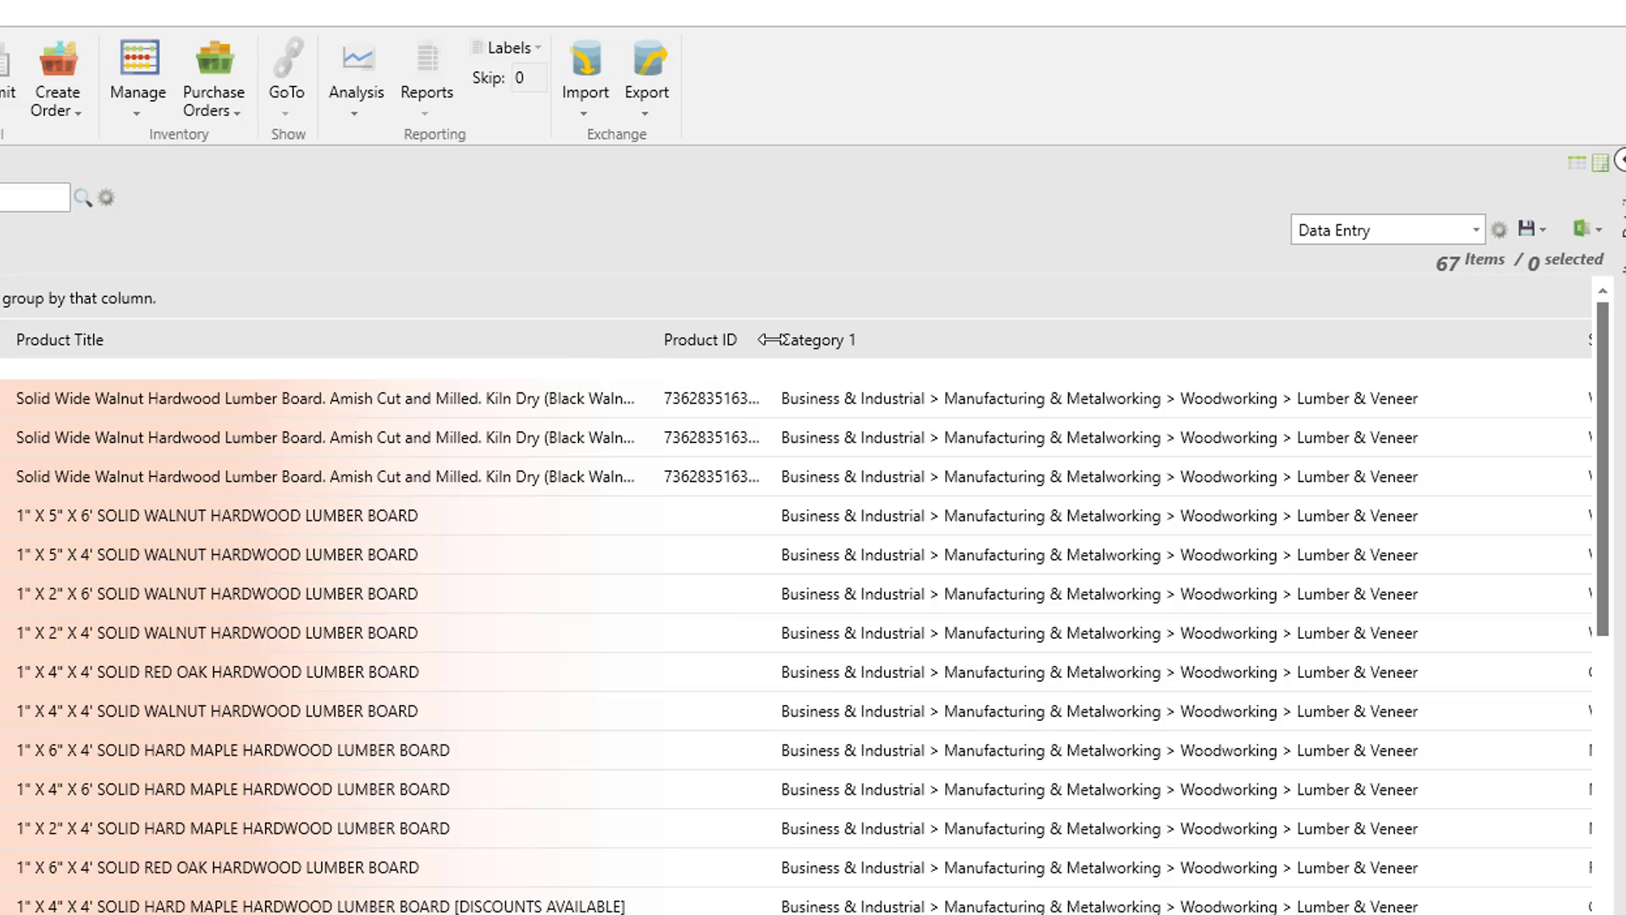
pyautogui.moveTo(726, 342); pyautogui.dragTo(1506, 342)
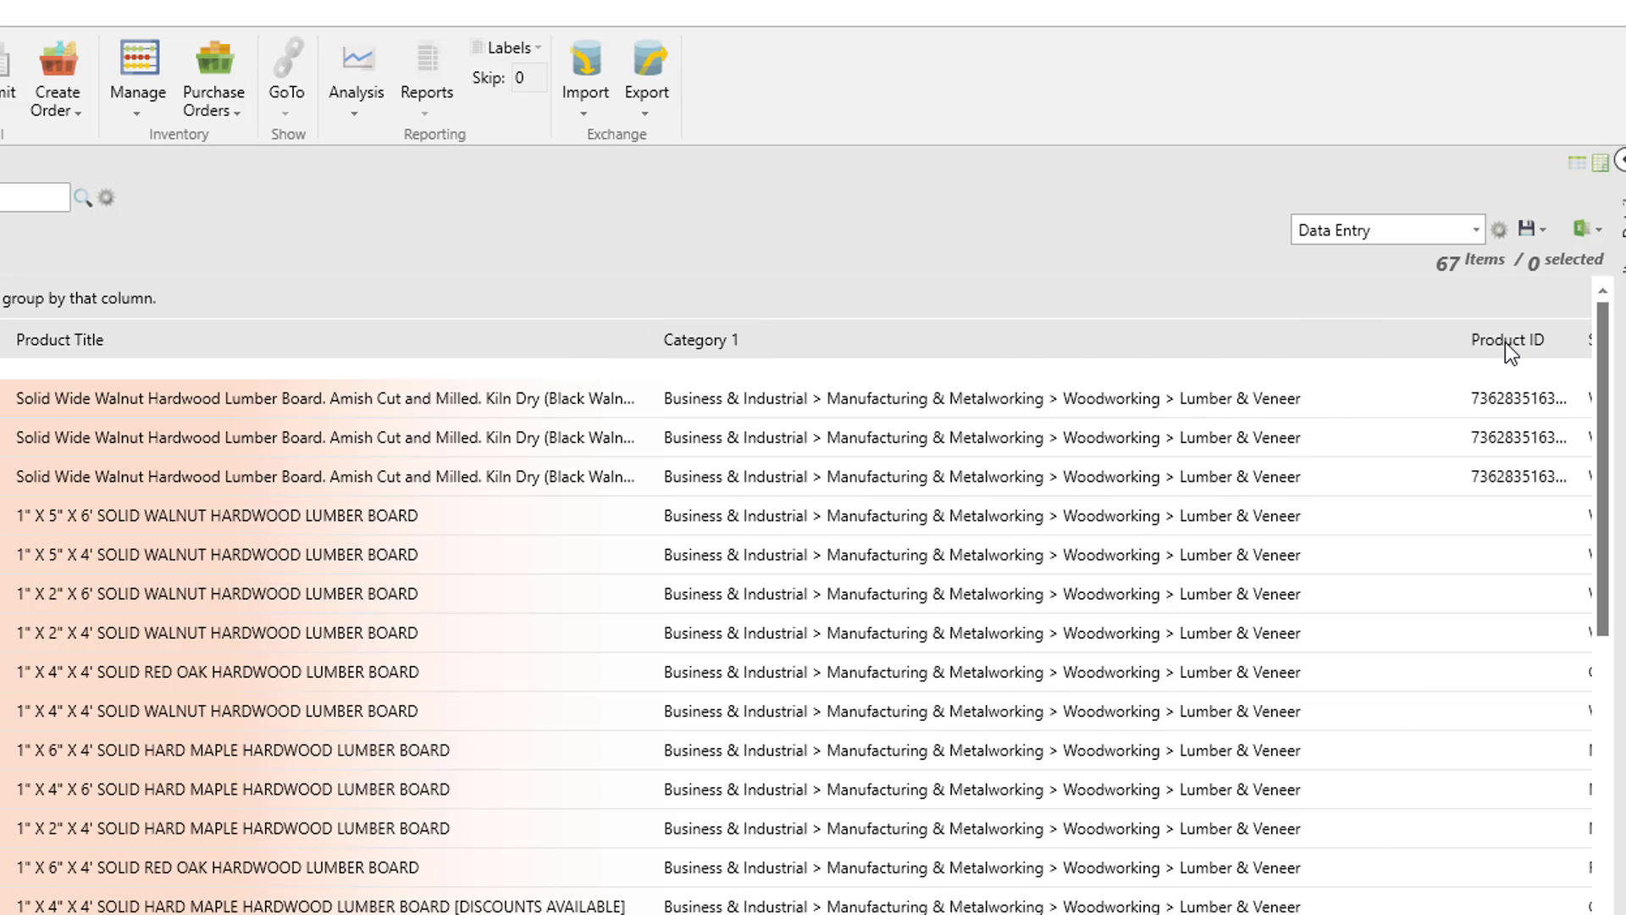
# Save the column changes to the Data Entry layout, overwriting the existing version.
pyautogui.click(1527, 226)
pyautogui.click(1560, 266)
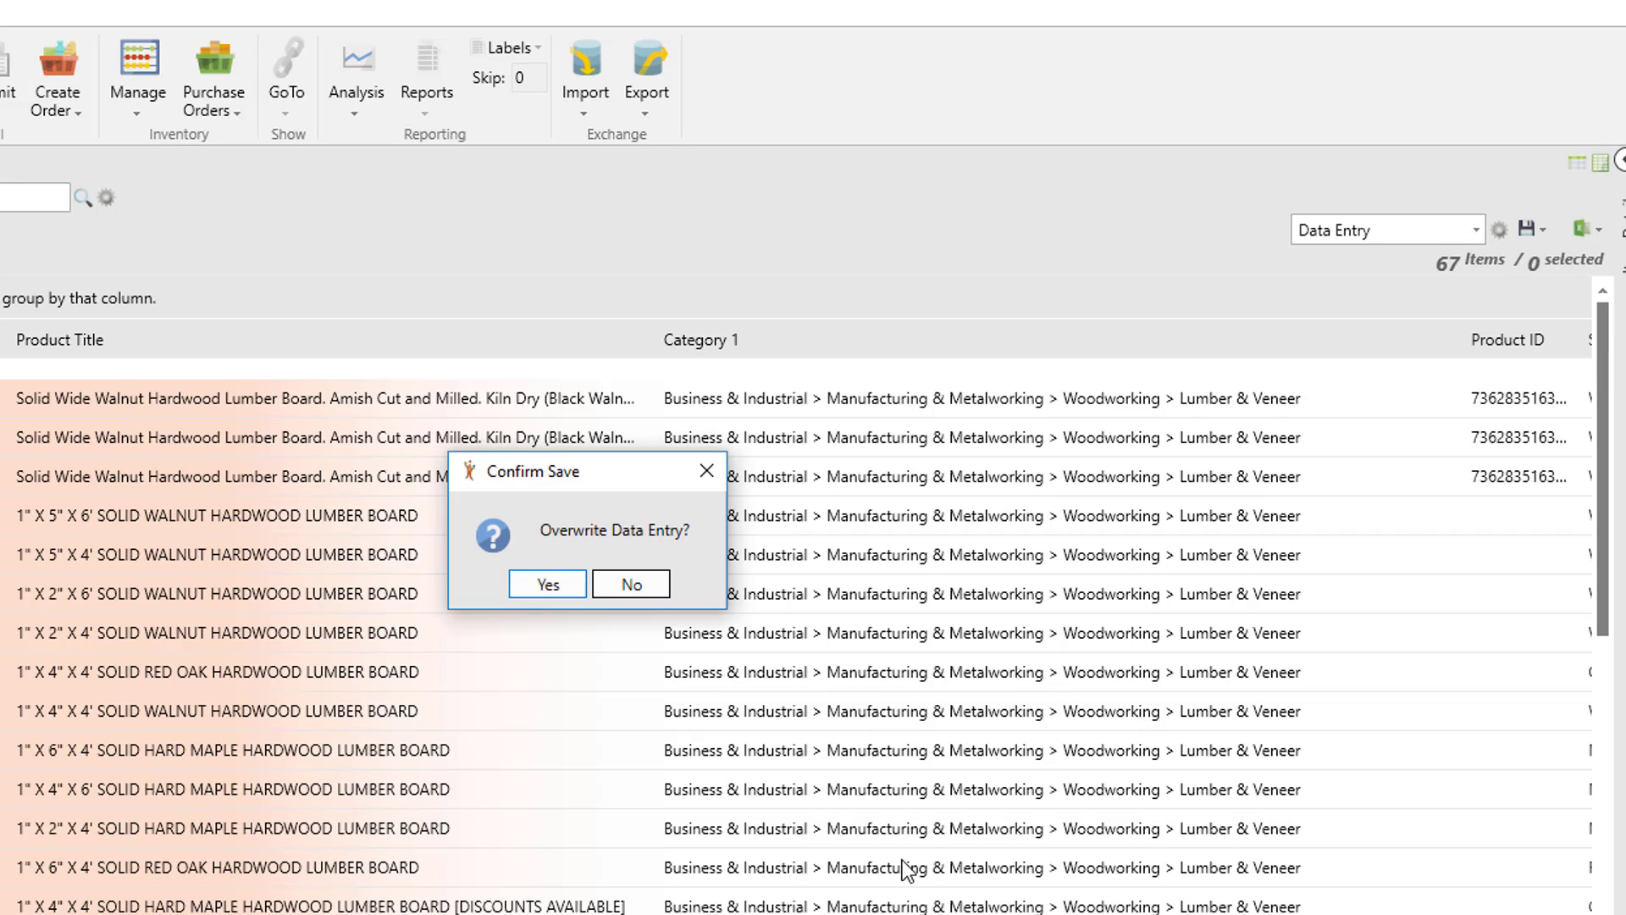
pyautogui.click(548, 585)
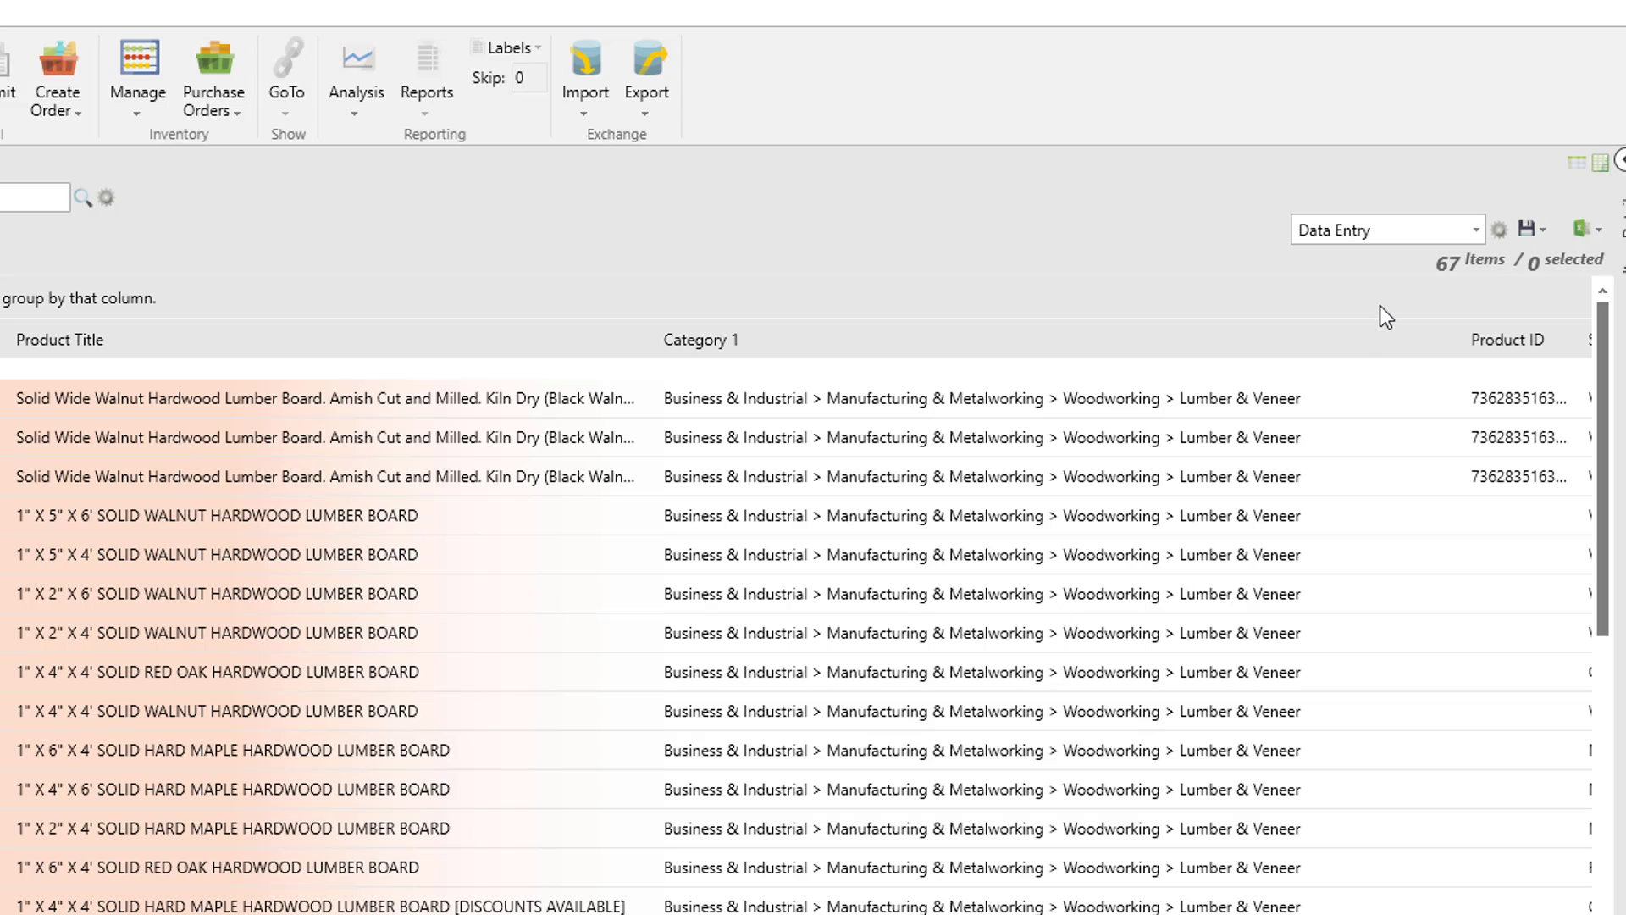
# Review the grid layout management options and the list of layouts, leaving them as they are.
pyautogui.click(1500, 238)
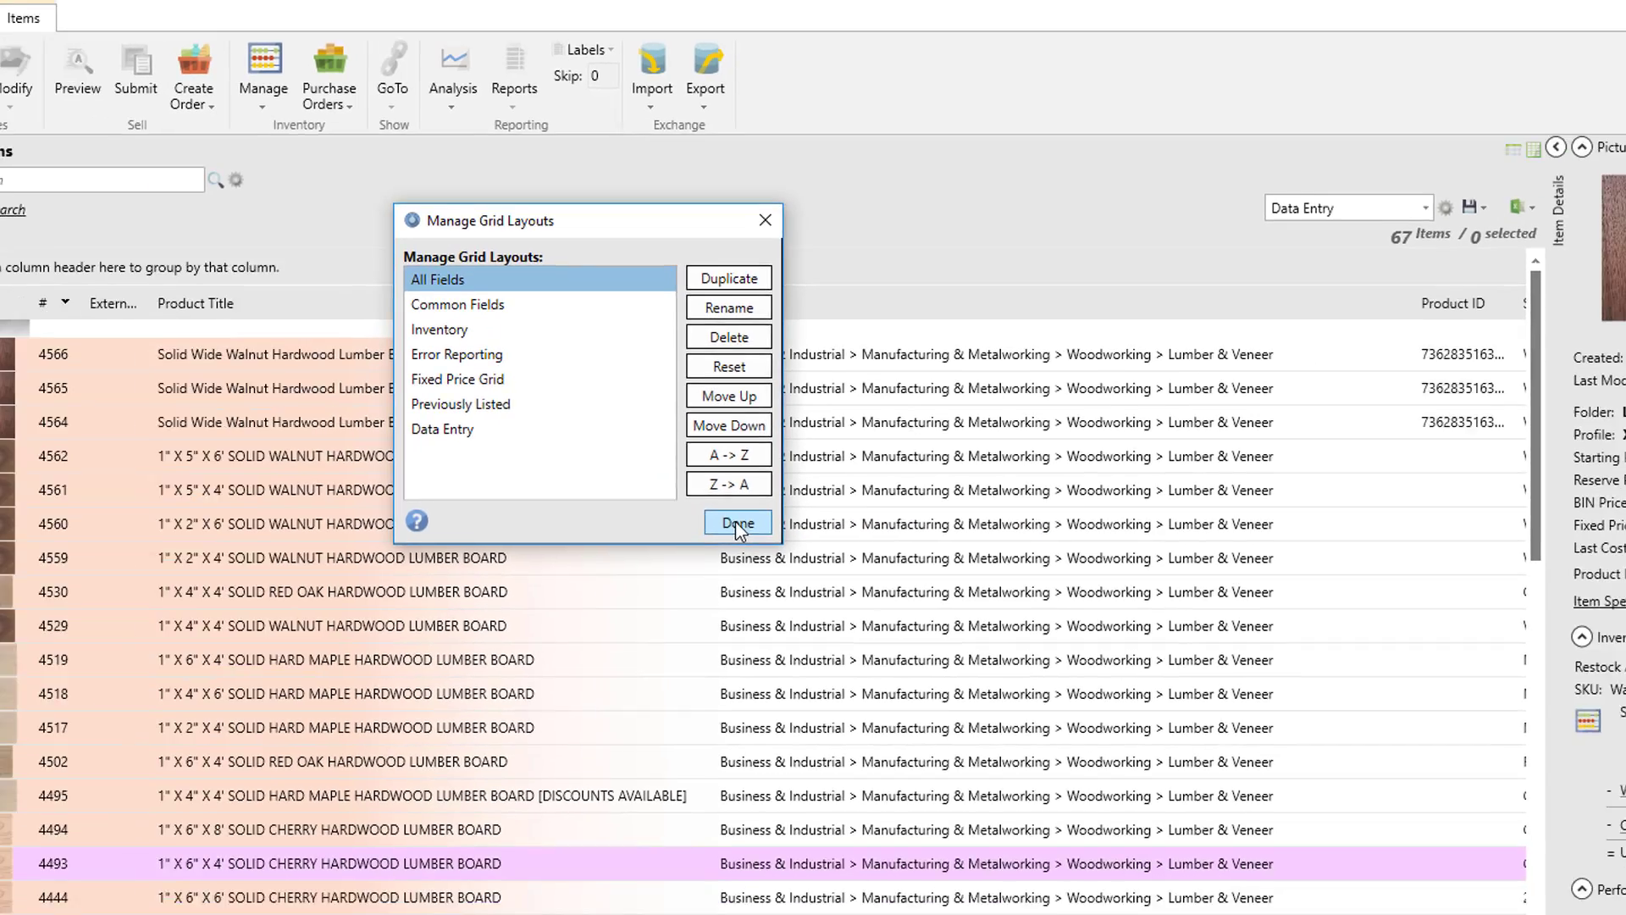
pyautogui.click(737, 523)
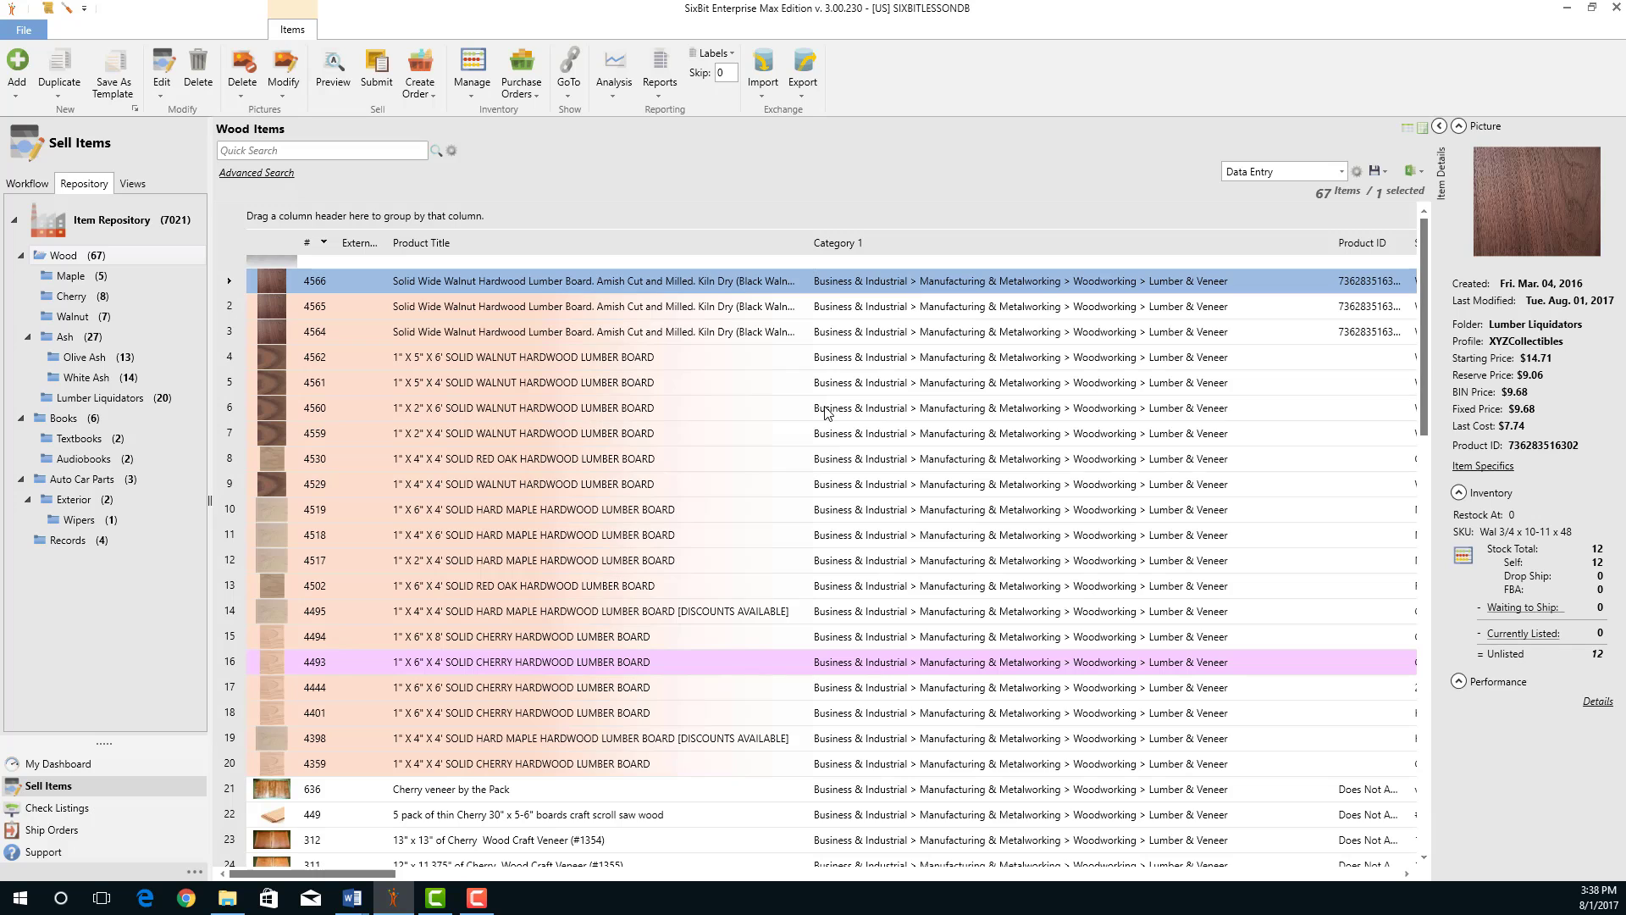